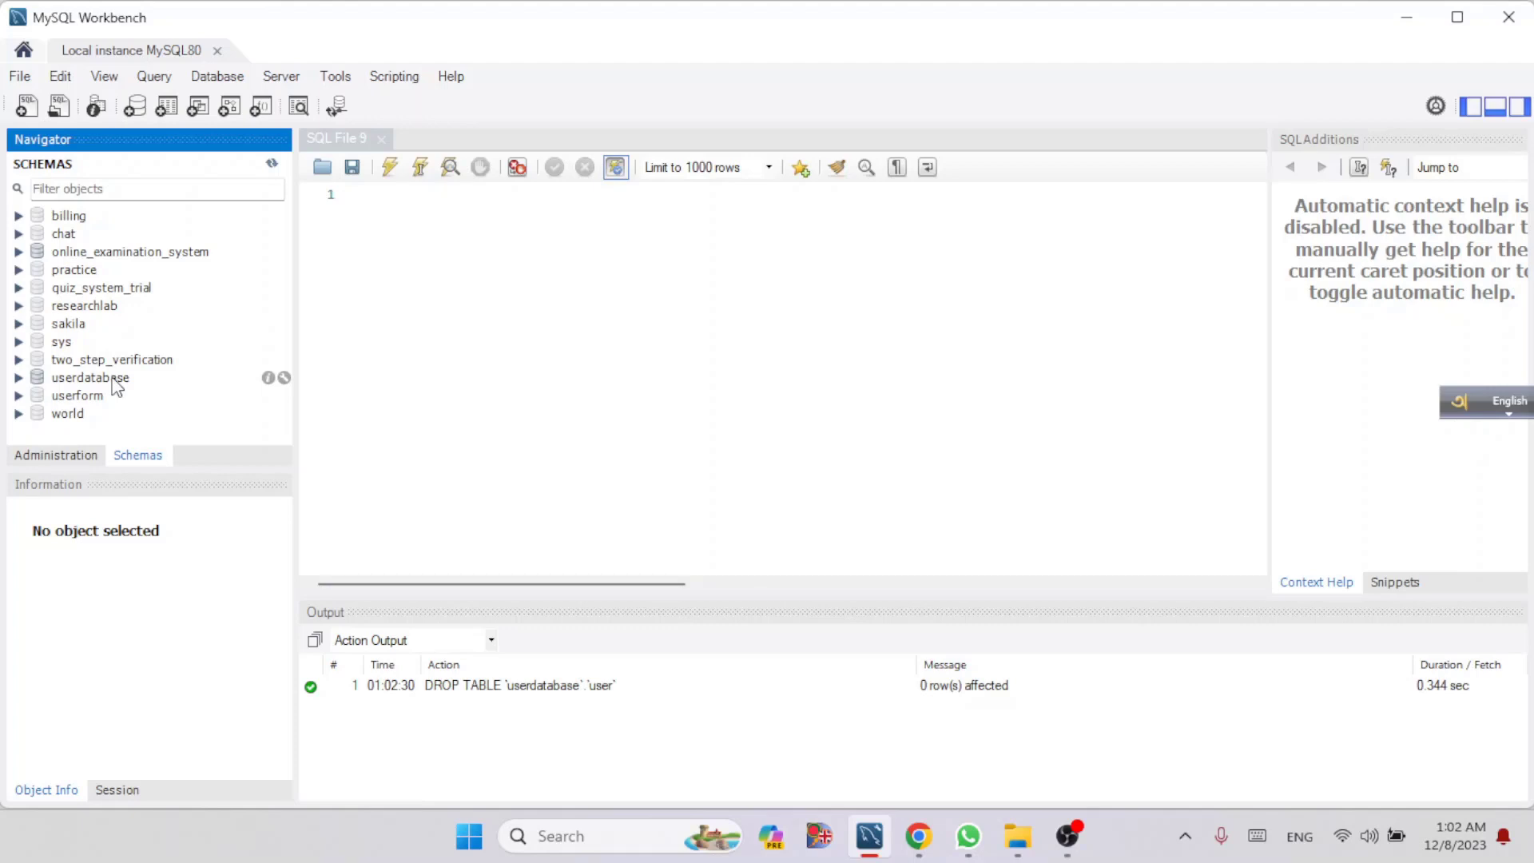
Start creating a new table in the userdatabase schema
left_click(54, 383)
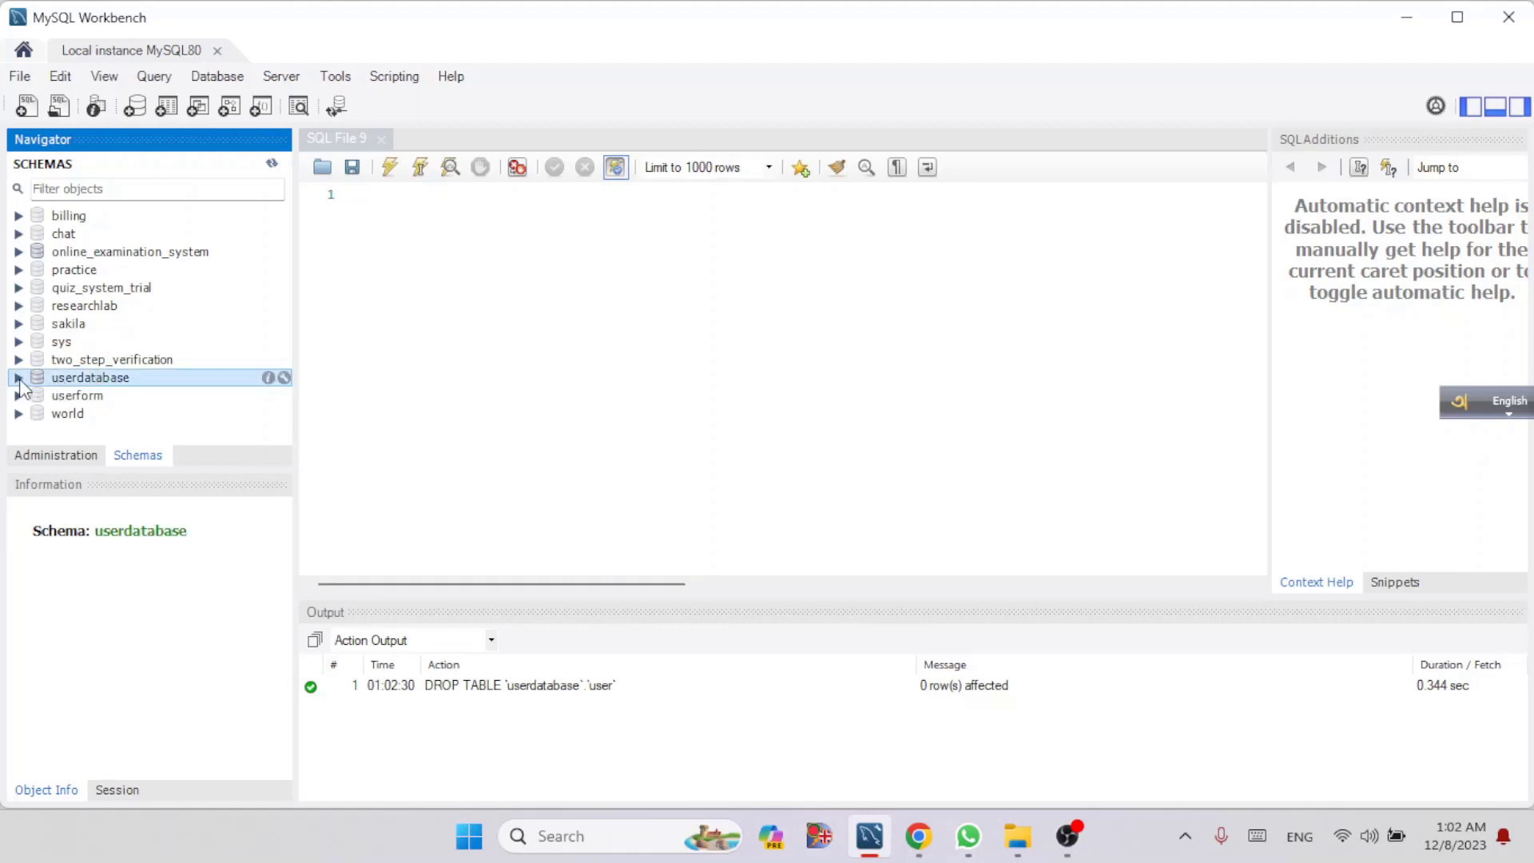
left_click(18, 377)
left_click(90, 397)
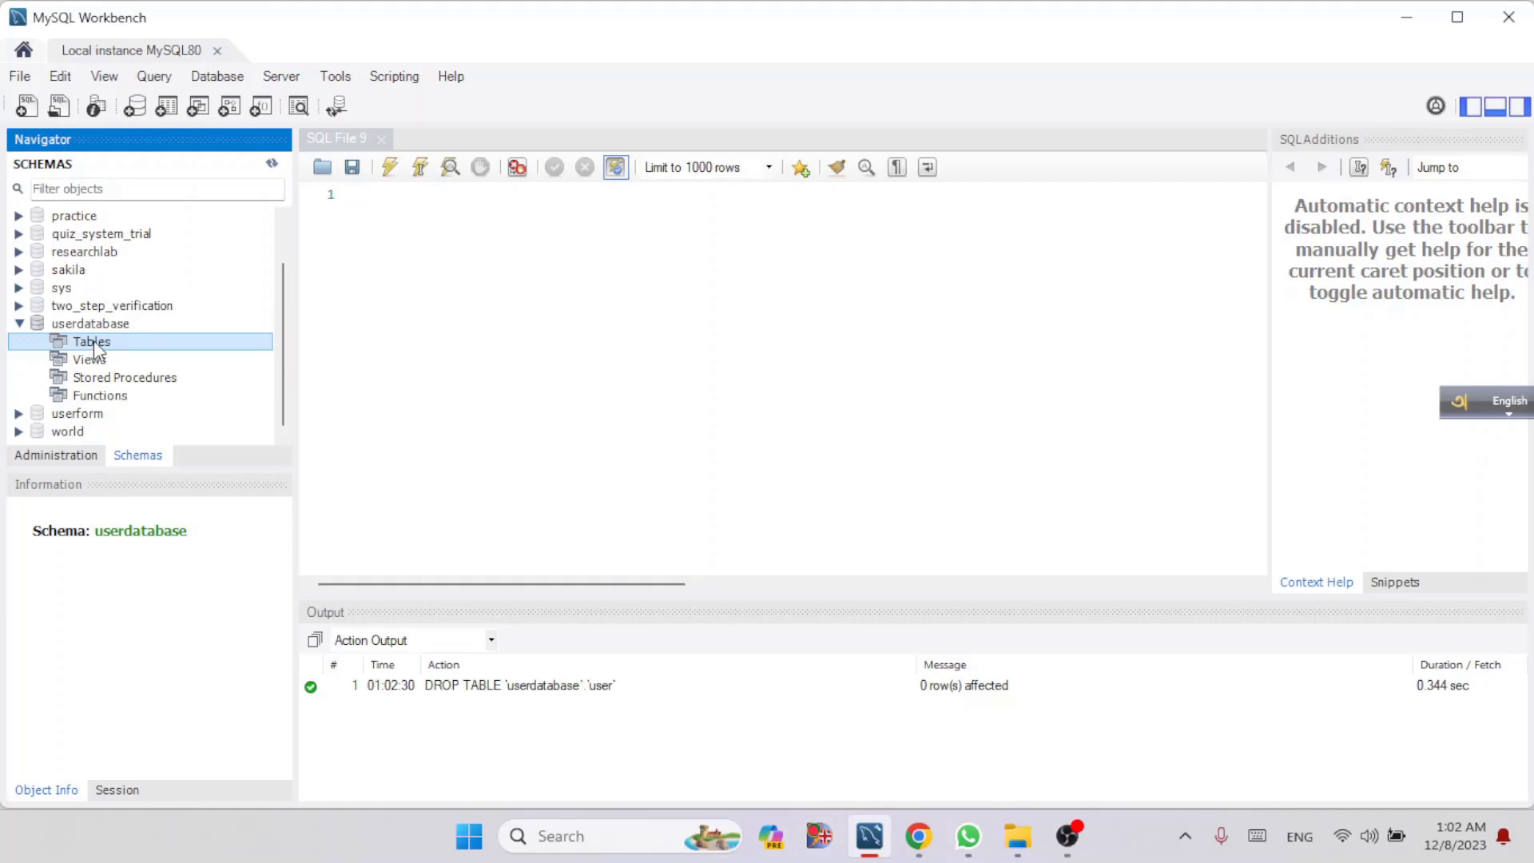
right_click(94, 340)
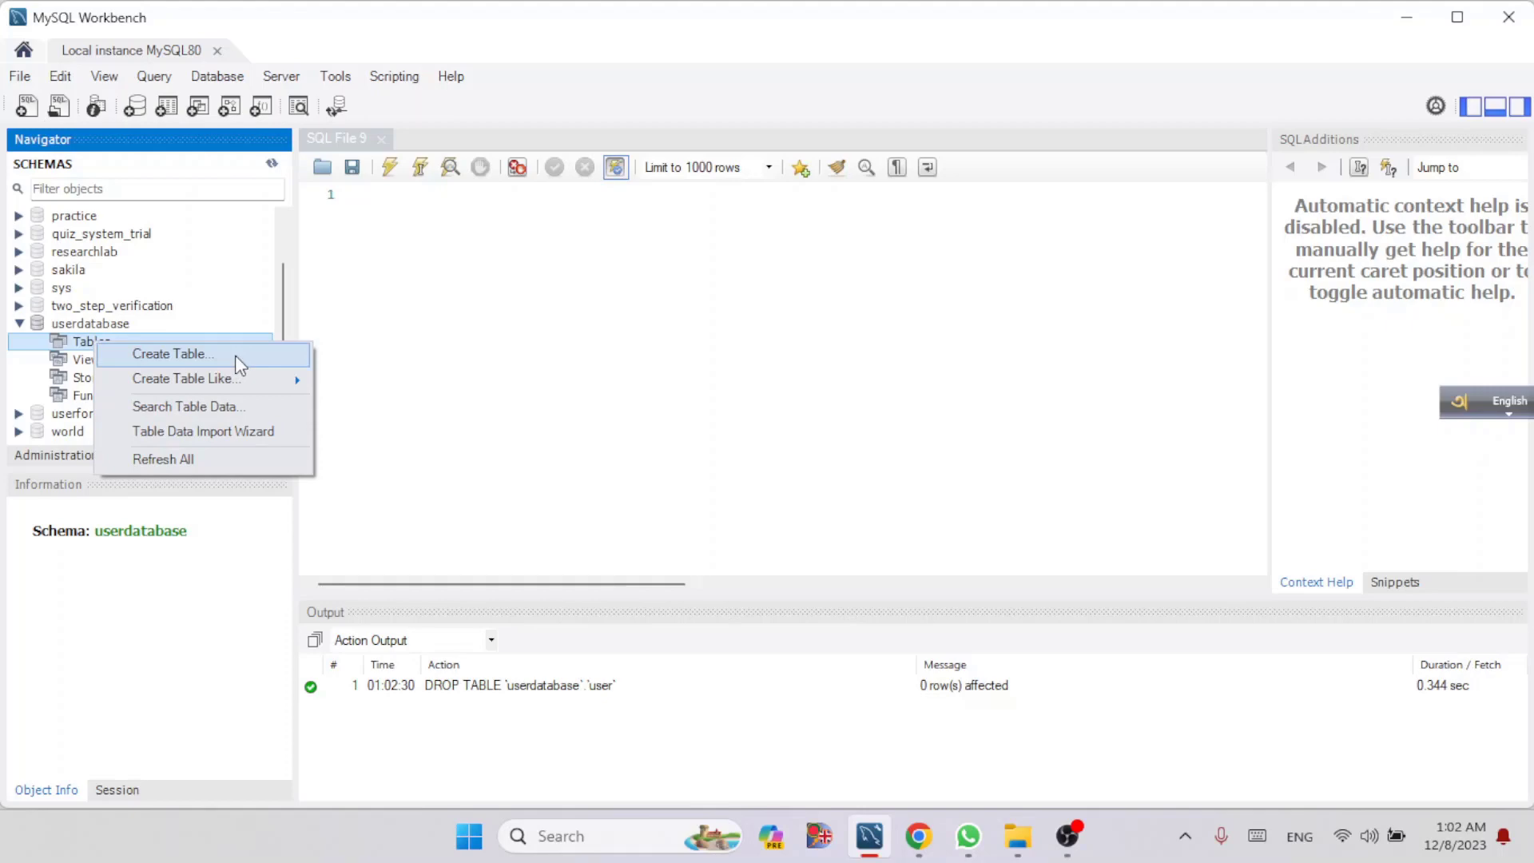
left_click(198, 354)
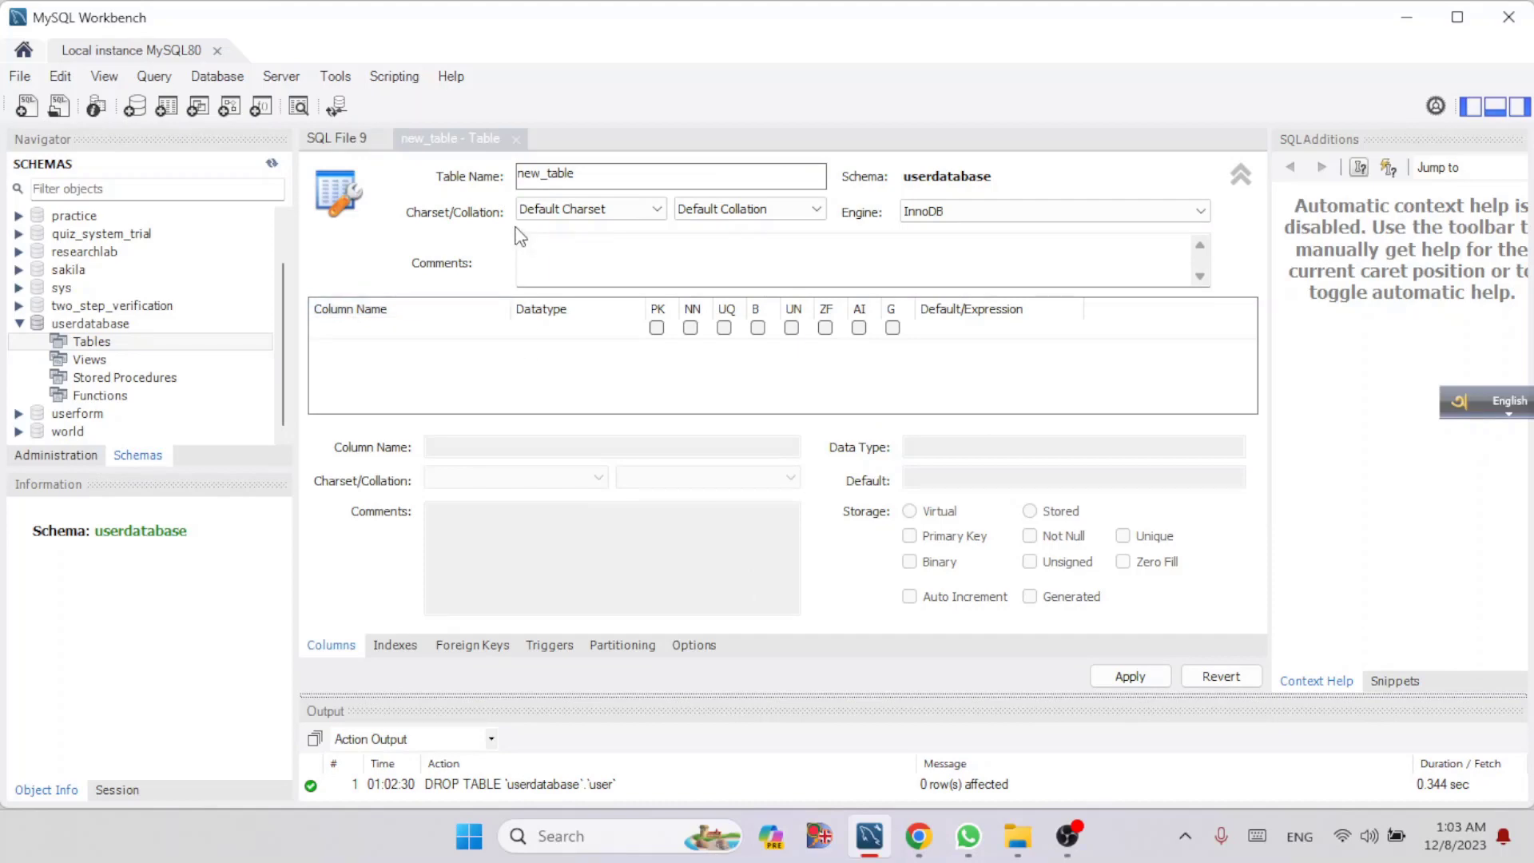
Name the new table users
left_click(596, 173)
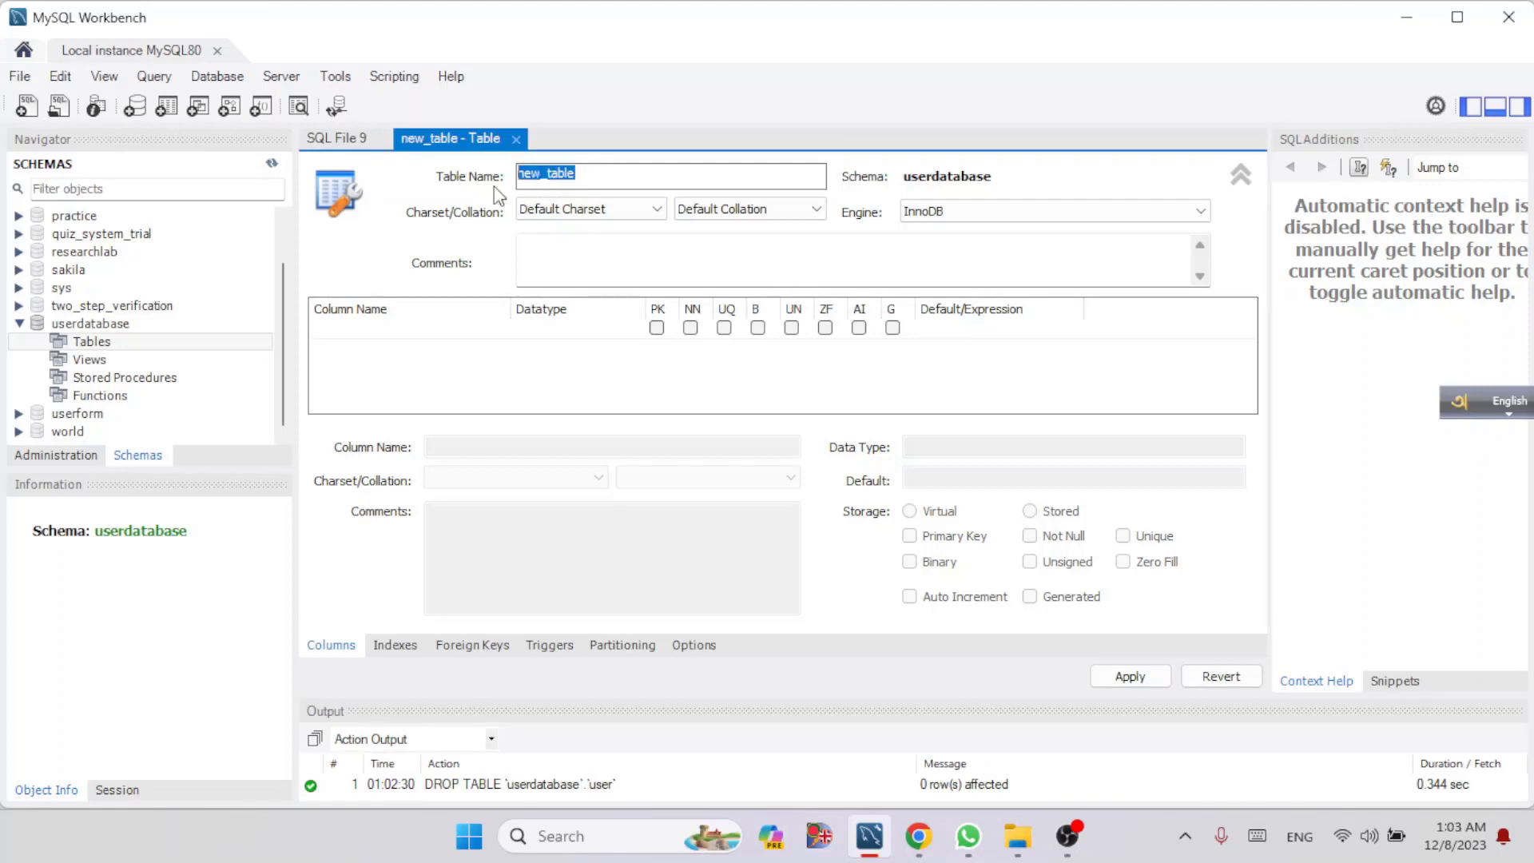
type("usere")
key("BackSpace")
type("s")
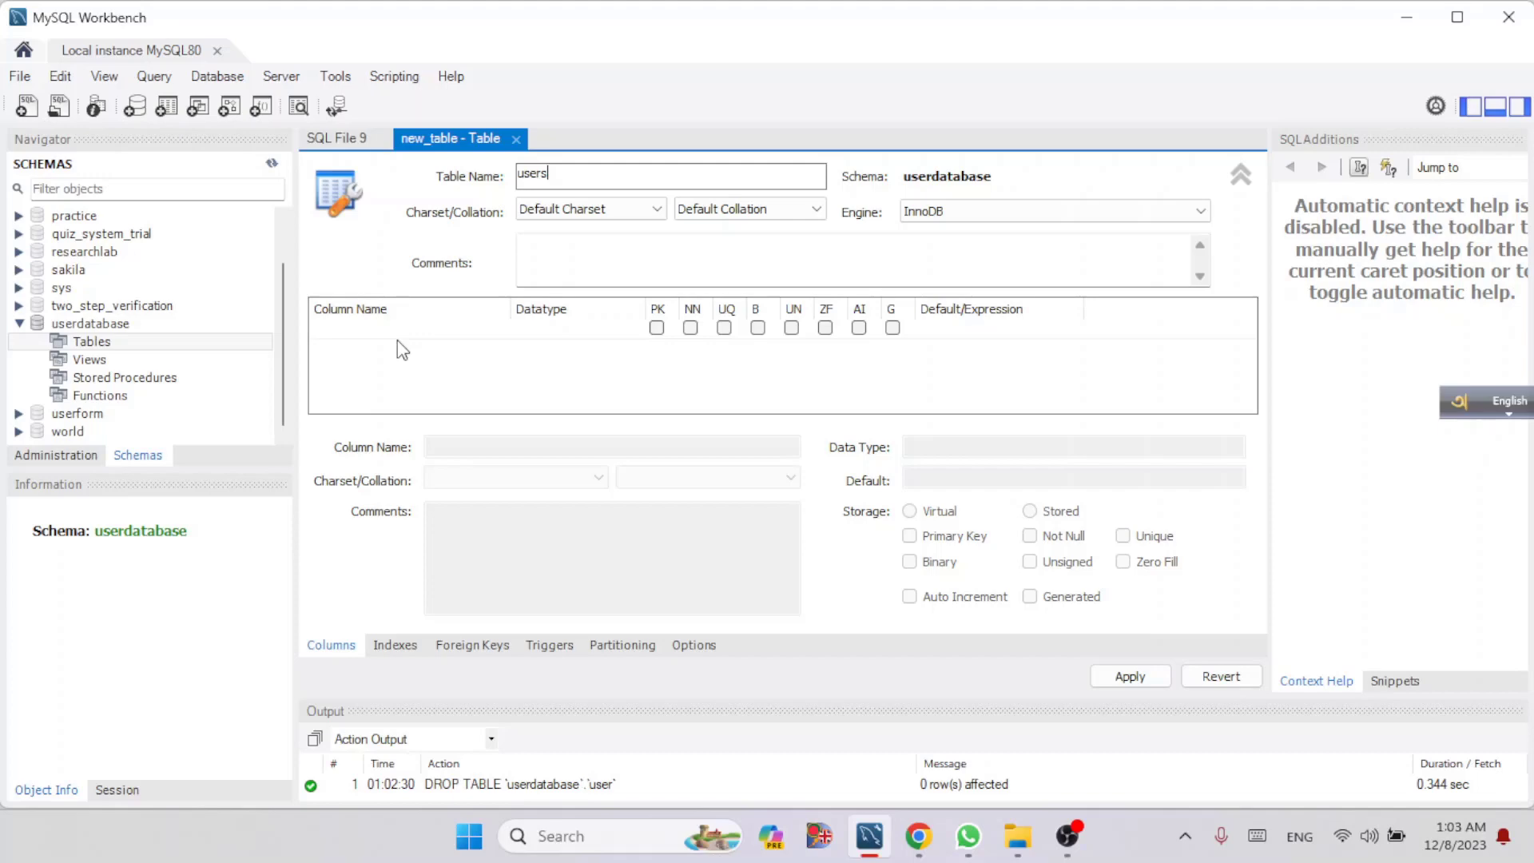
Add a first column named id to the users table
left_click(372, 311)
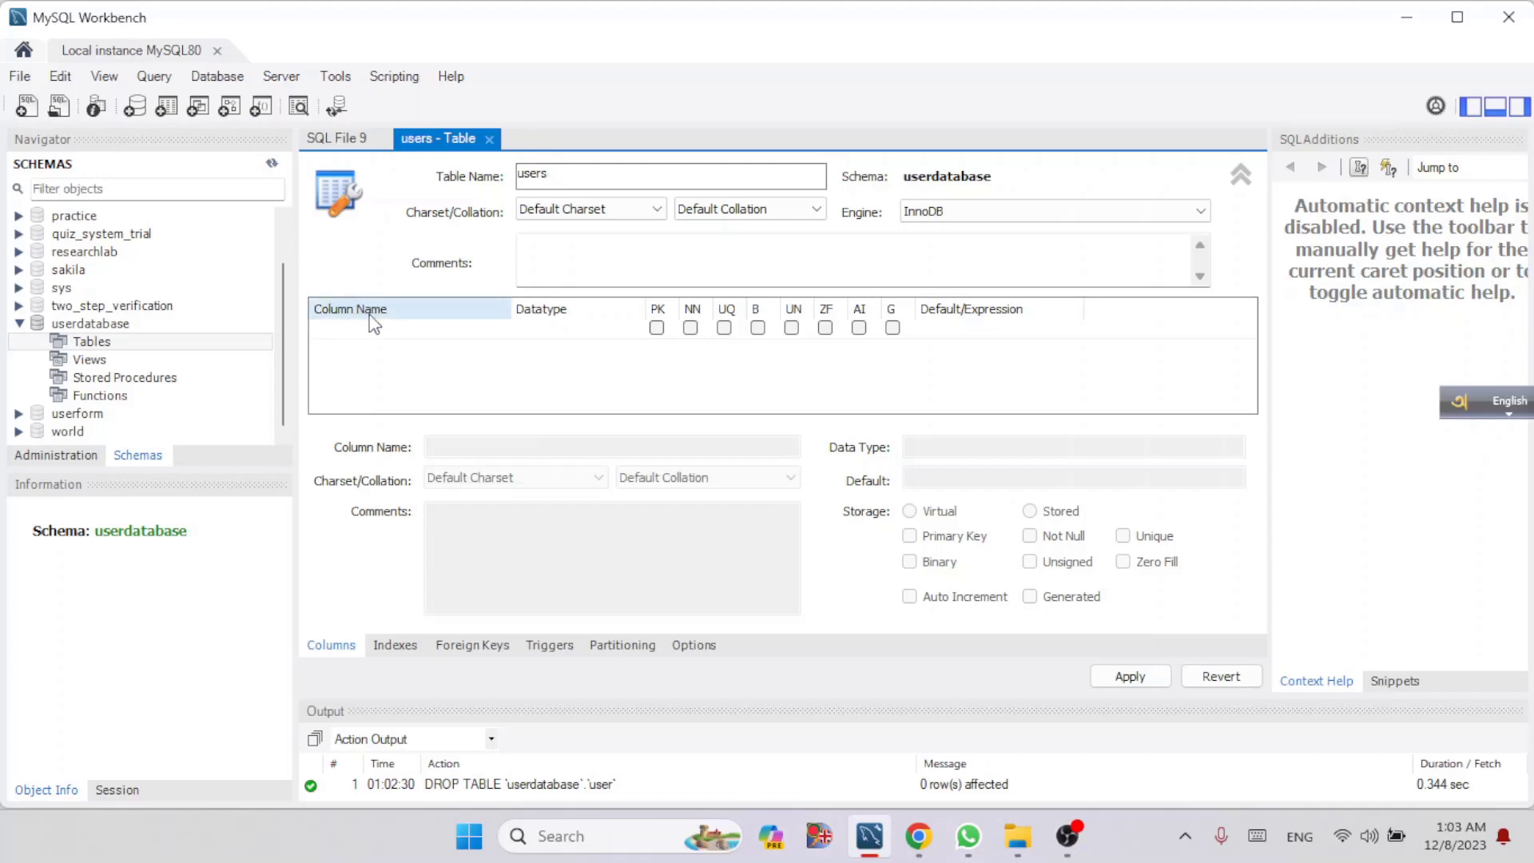
left_click(343, 336)
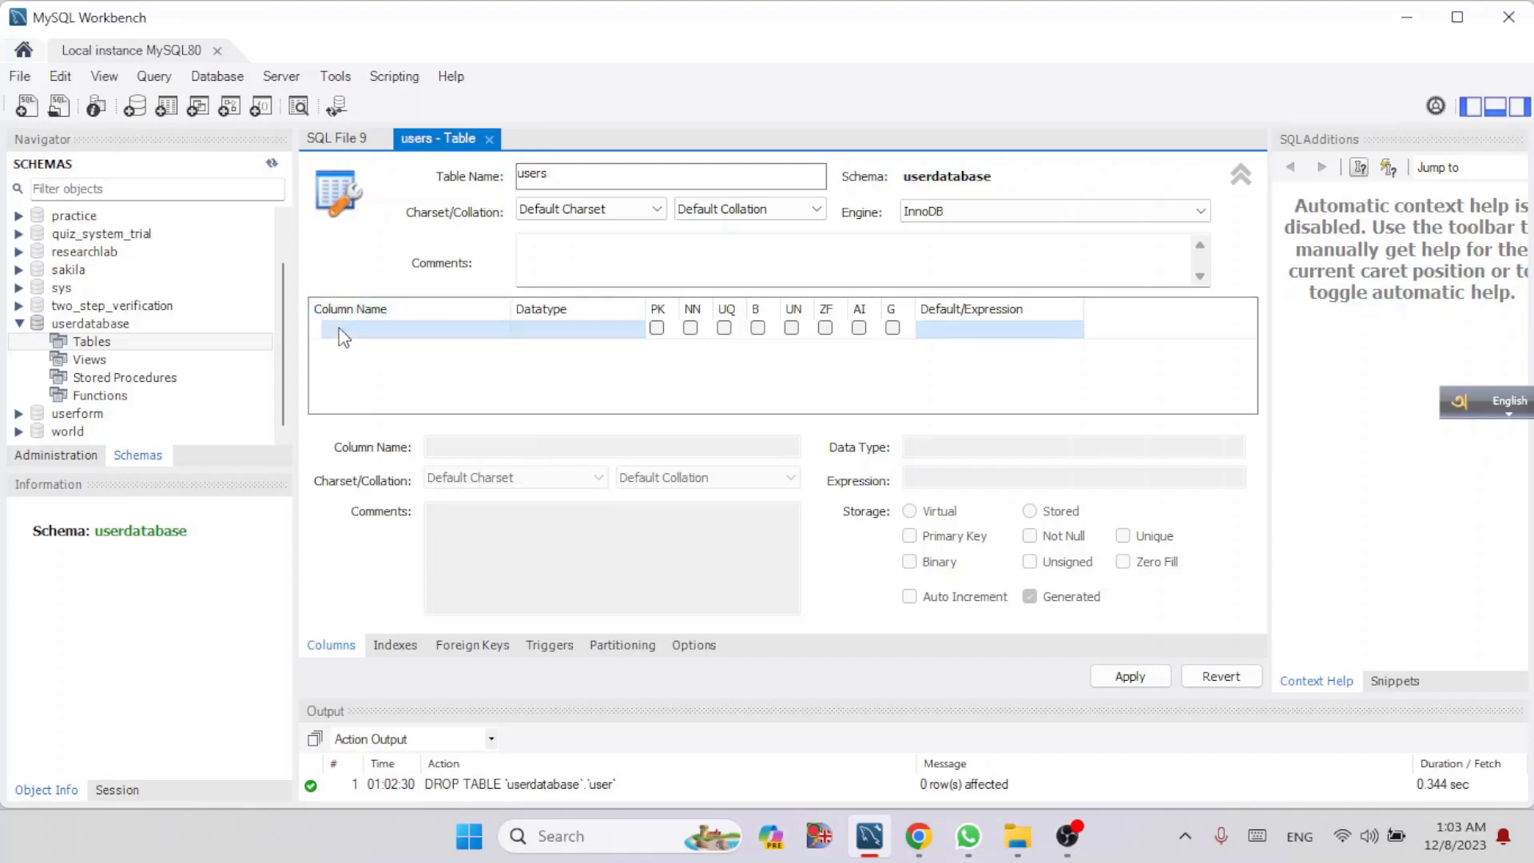
left_click(344, 336)
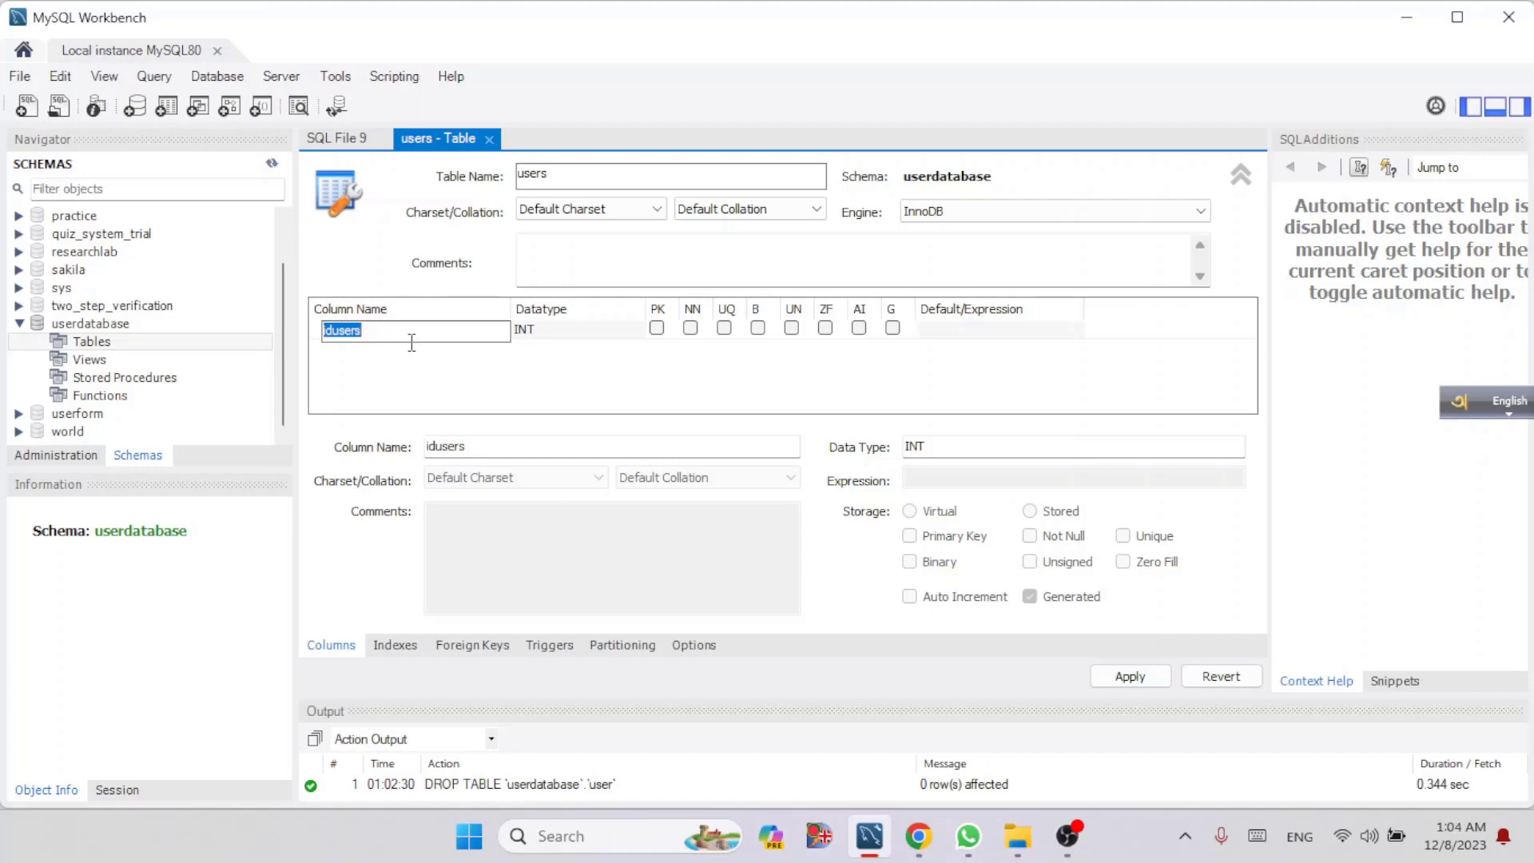
key("BackSpace")
type("id")
key("Return")
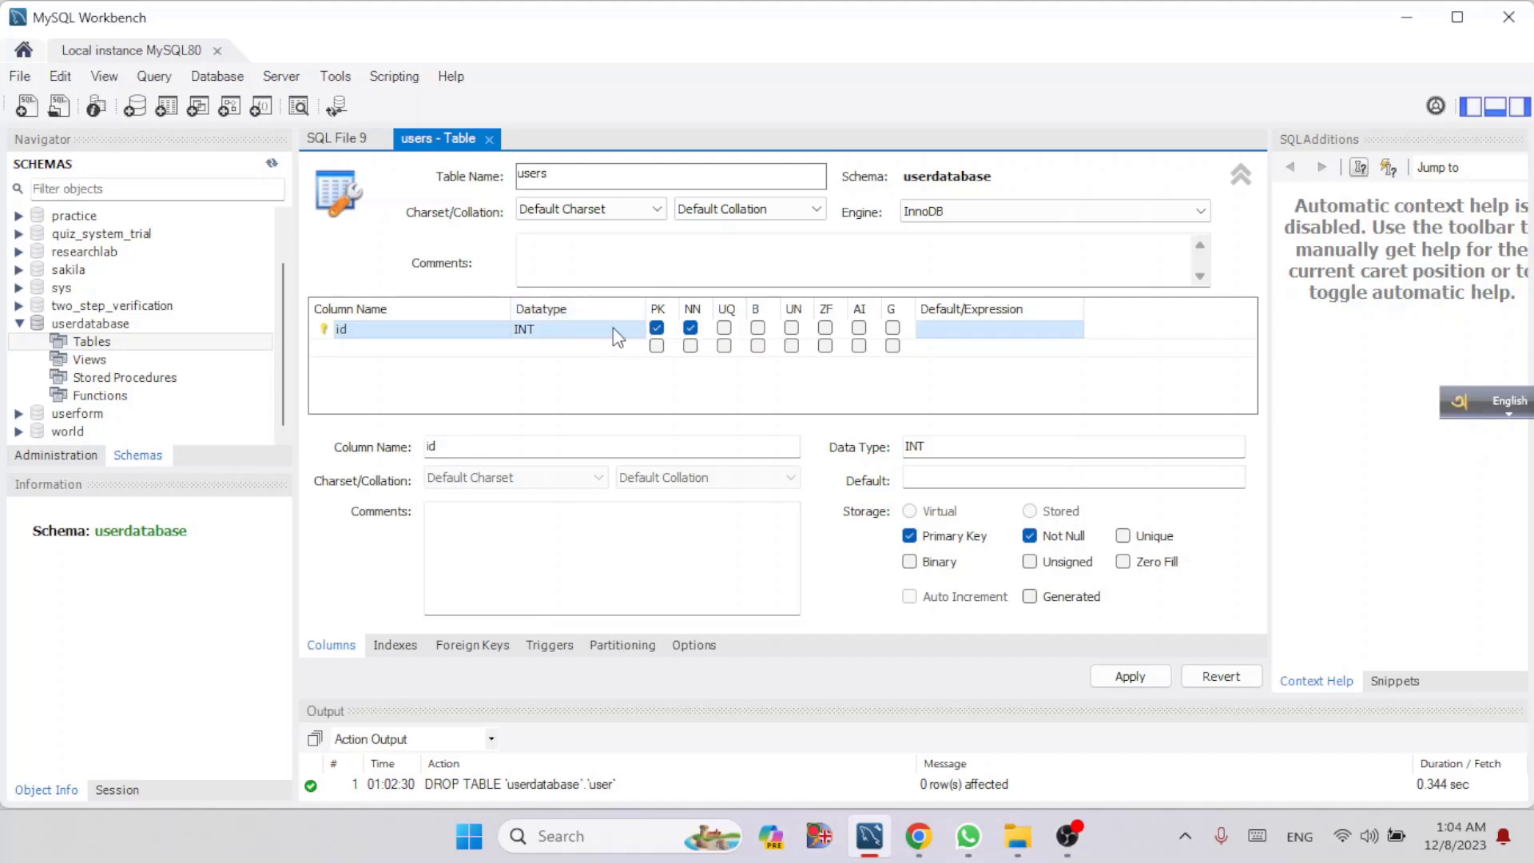
left_click(577, 334)
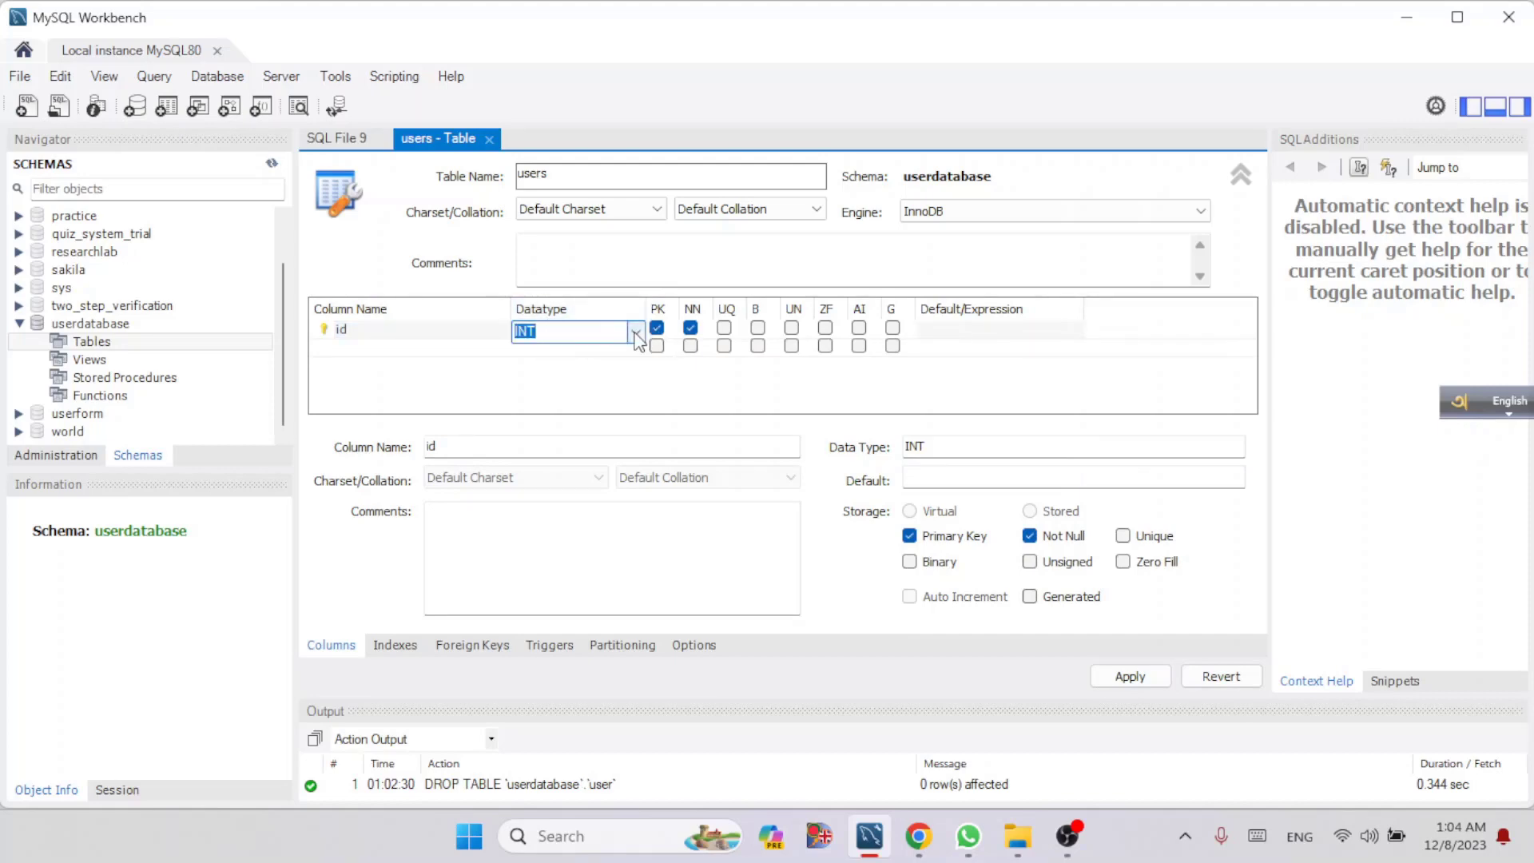
left_click(637, 334)
scroll(579, 791, "down", 3)
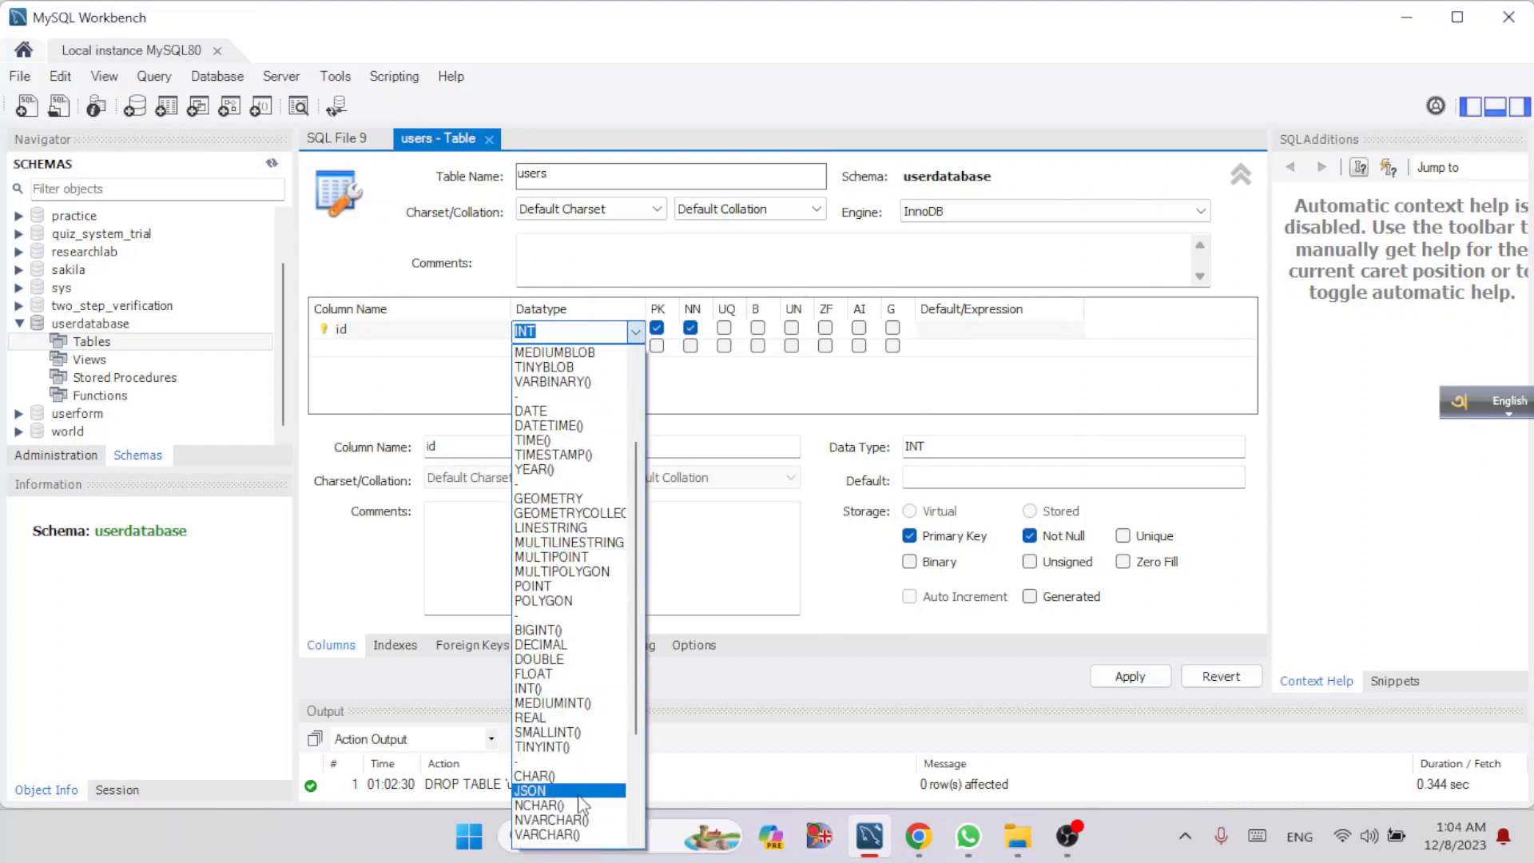
scroll(580, 803, "up", 3)
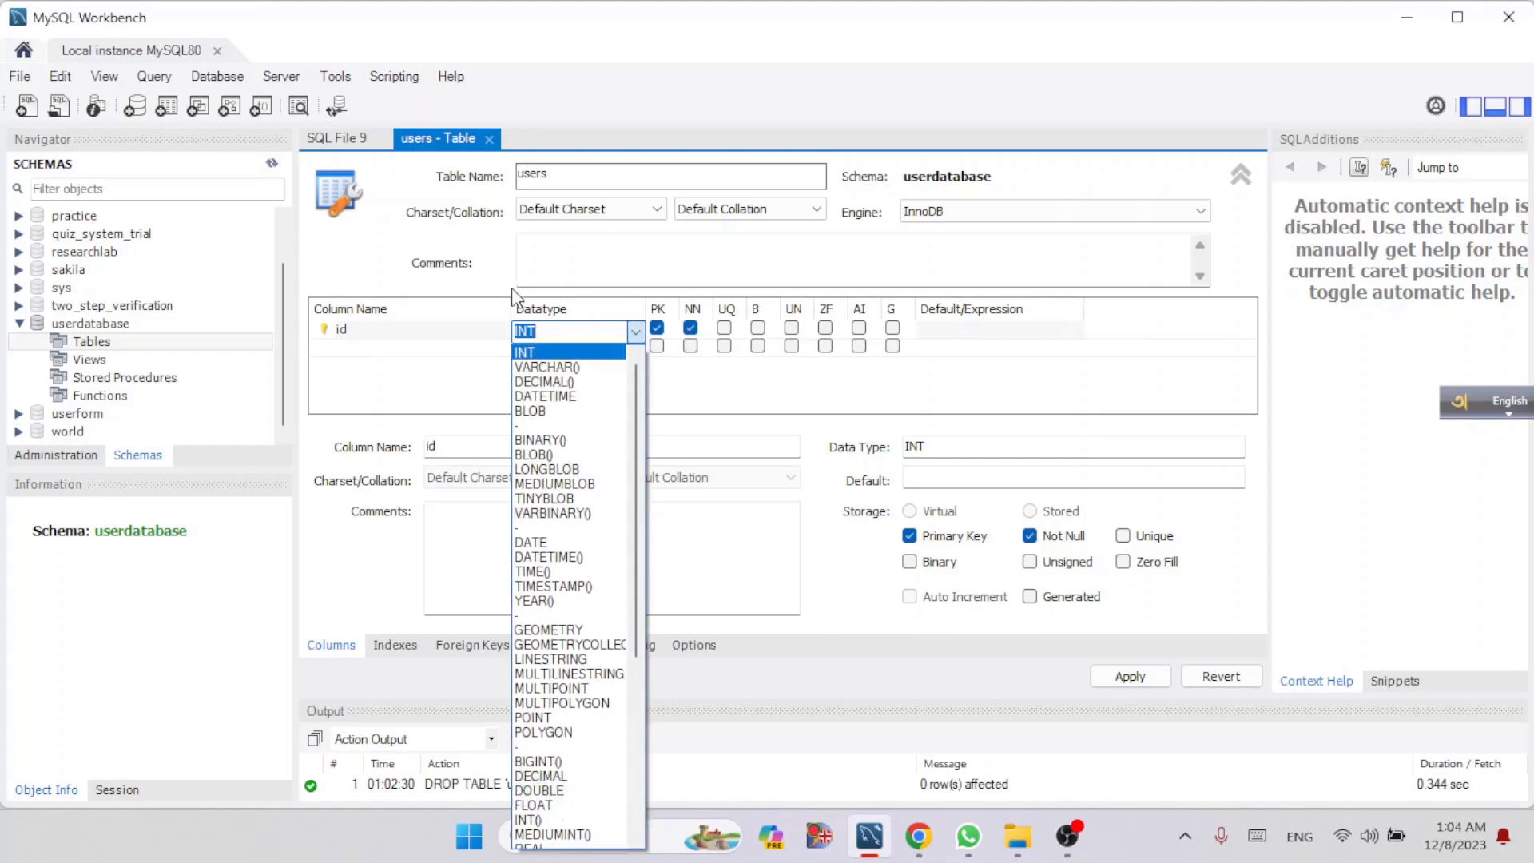
left_click(560, 365)
Set the id column's data type to INT(5)
left_click(636, 331)
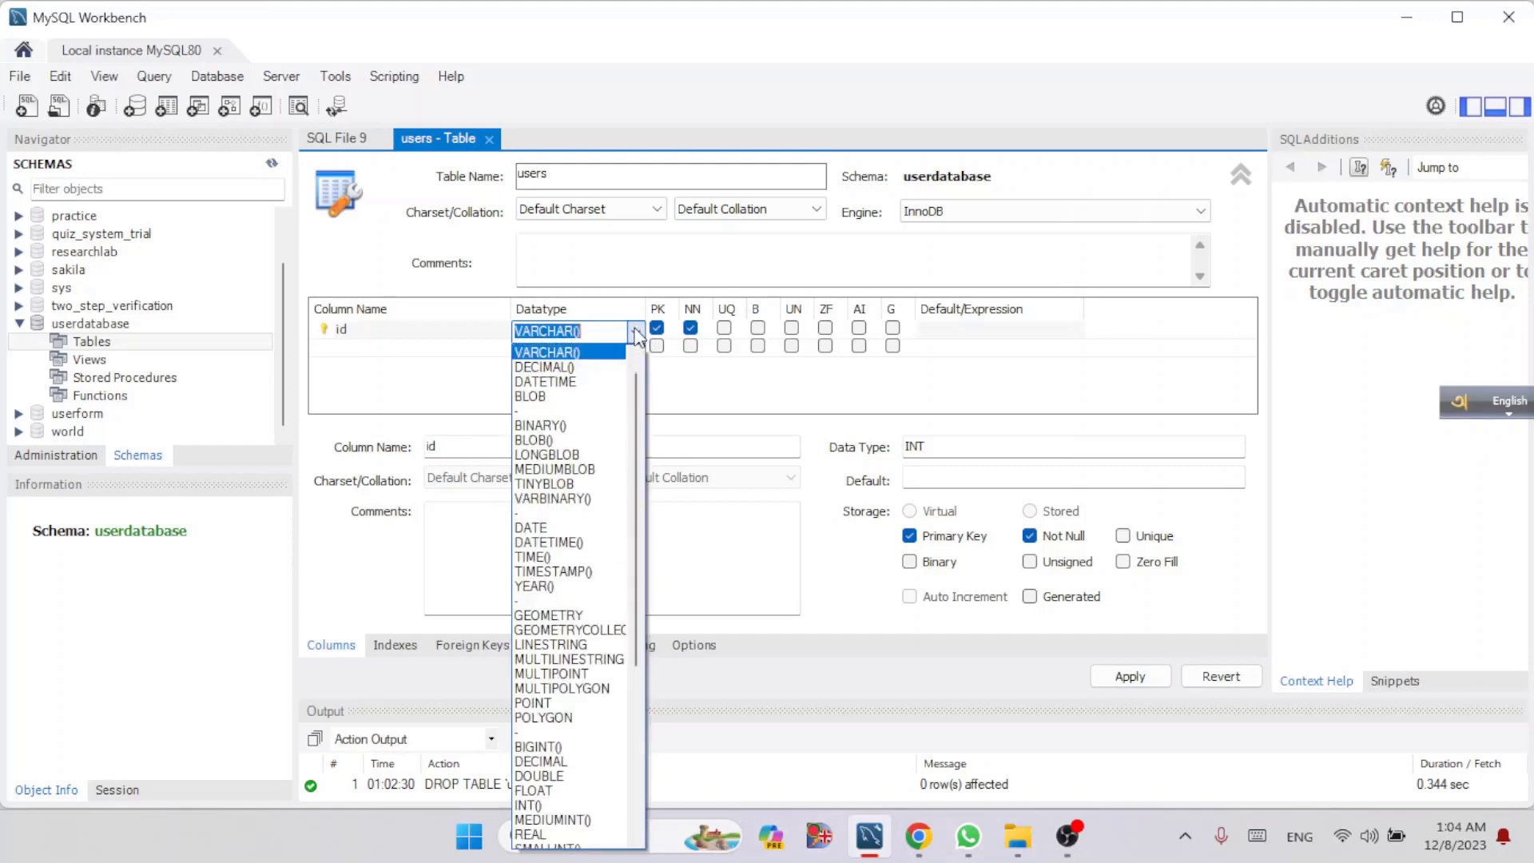
scroll(568, 375, "up", 1)
left_click(559, 352)
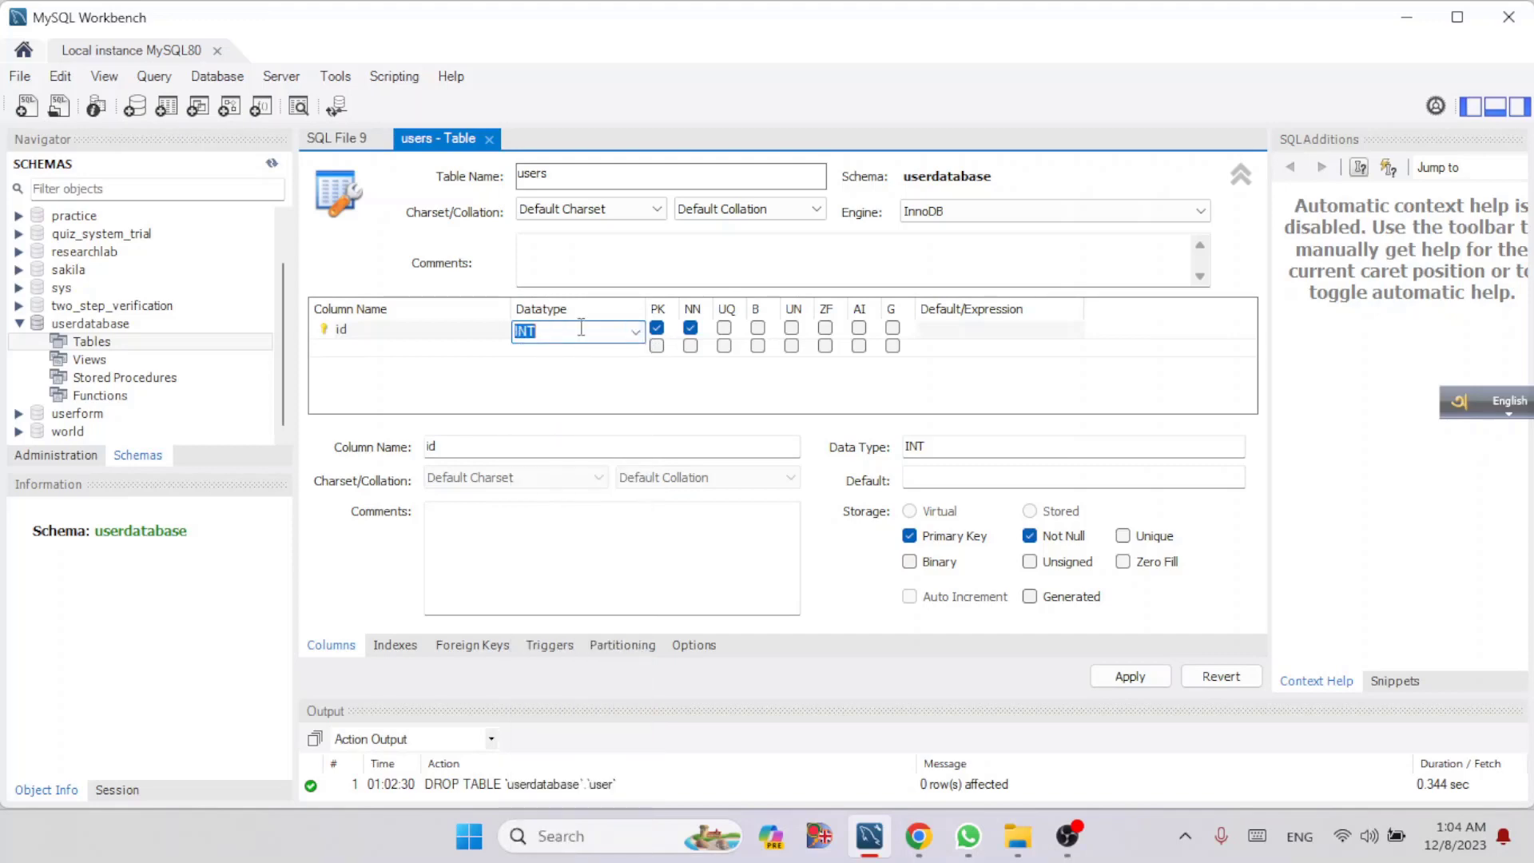
left_click(560, 334)
type("(5)5")
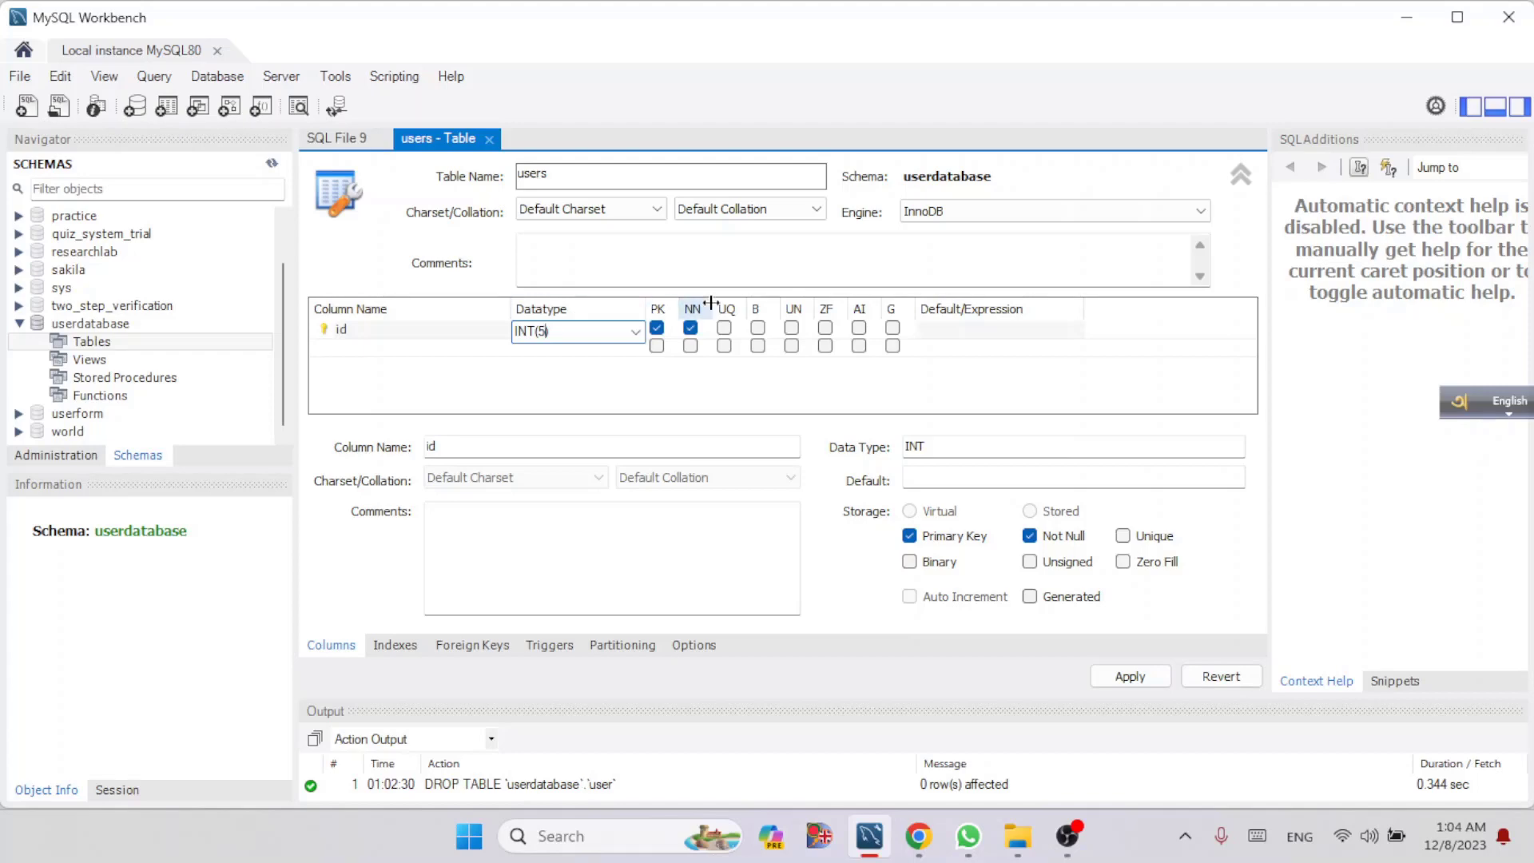
Toggle the id column's primary key and not-null options off and back on
left_click(658, 328)
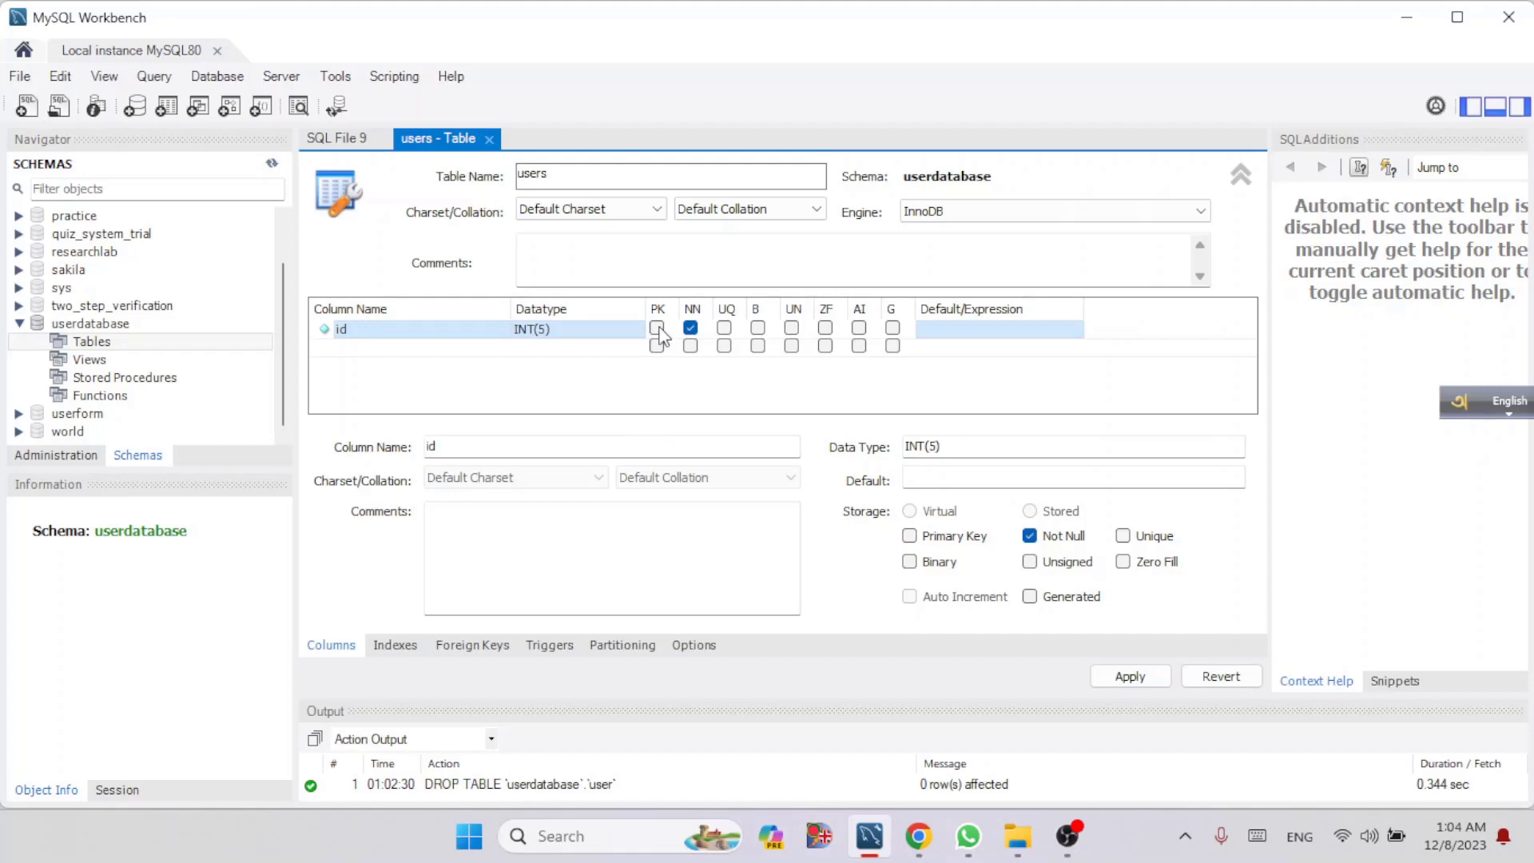
left_click(657, 329)
left_click(690, 328)
left_click(691, 329)
Add a second column called name with data type VARCHAR(40) and make it not null
double_click(362, 348)
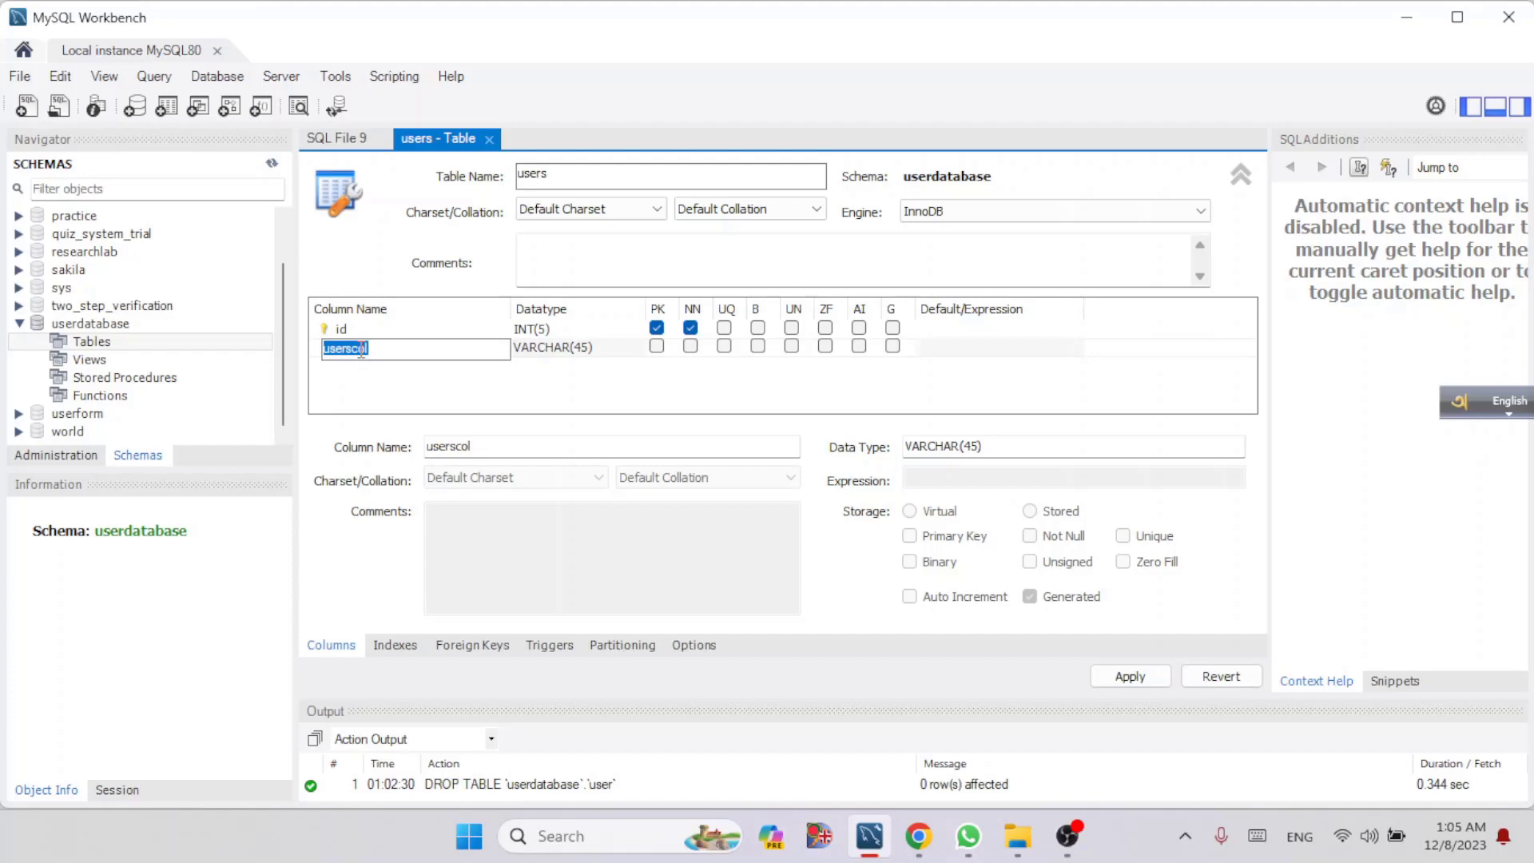
type("name")
left_click(605, 348)
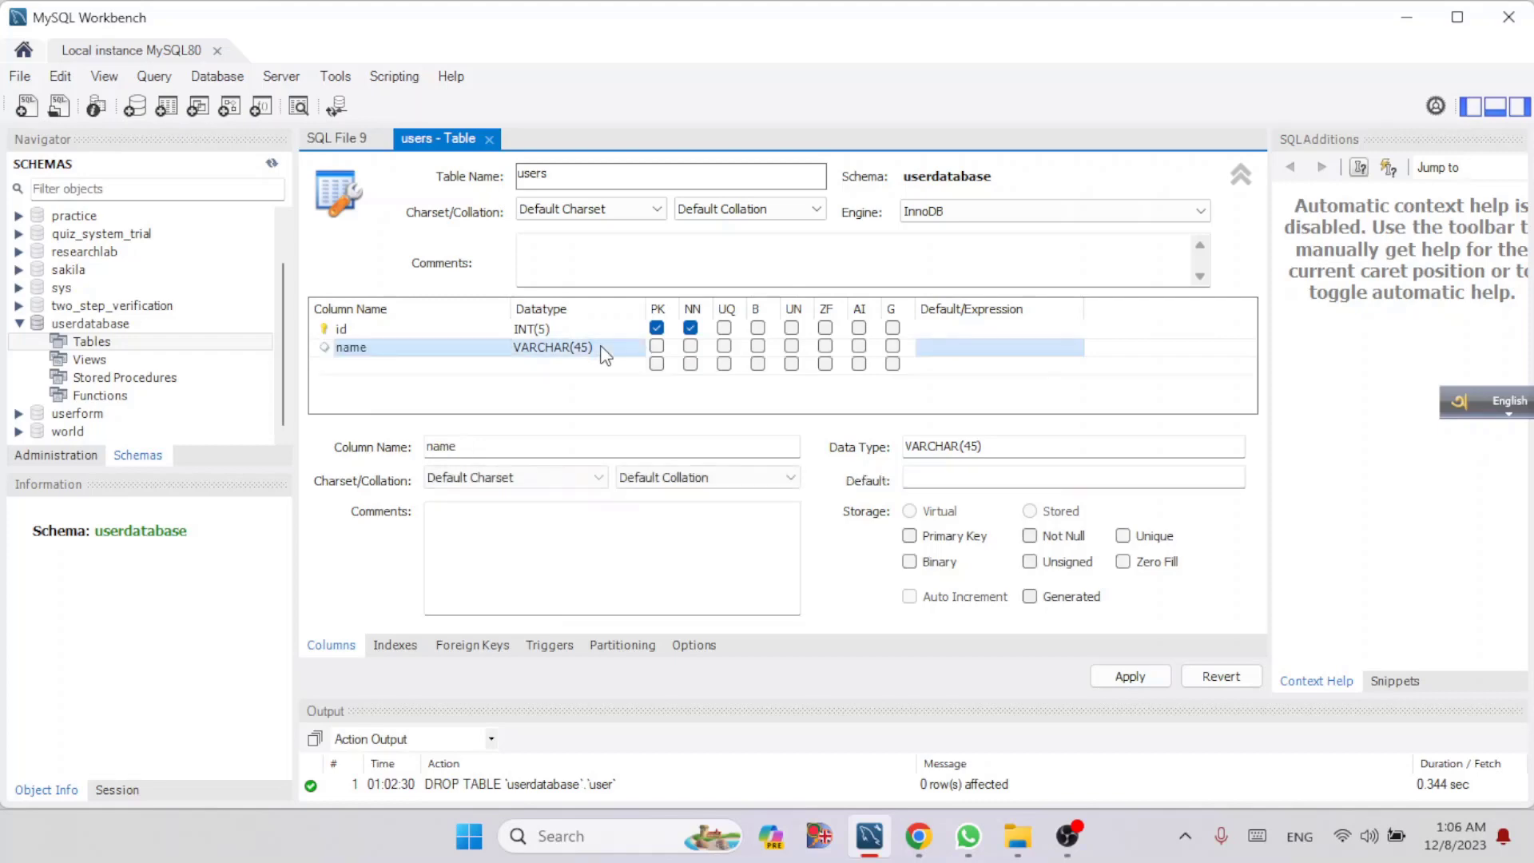
left_click(635, 349)
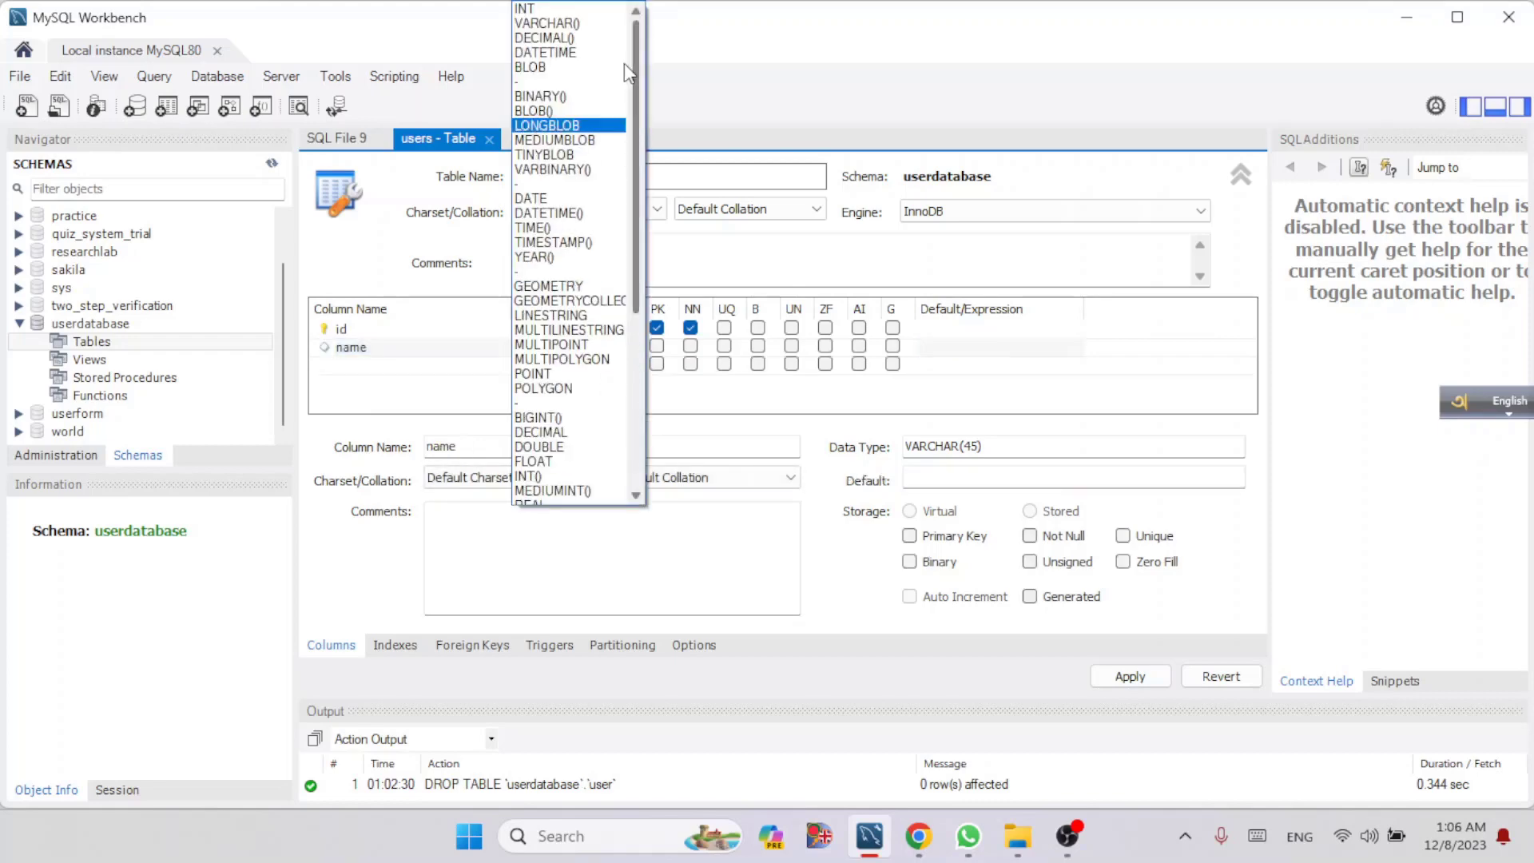
left_click(590, 36)
key("BackSpace")
key("BackSpace")
key("BackSpace")
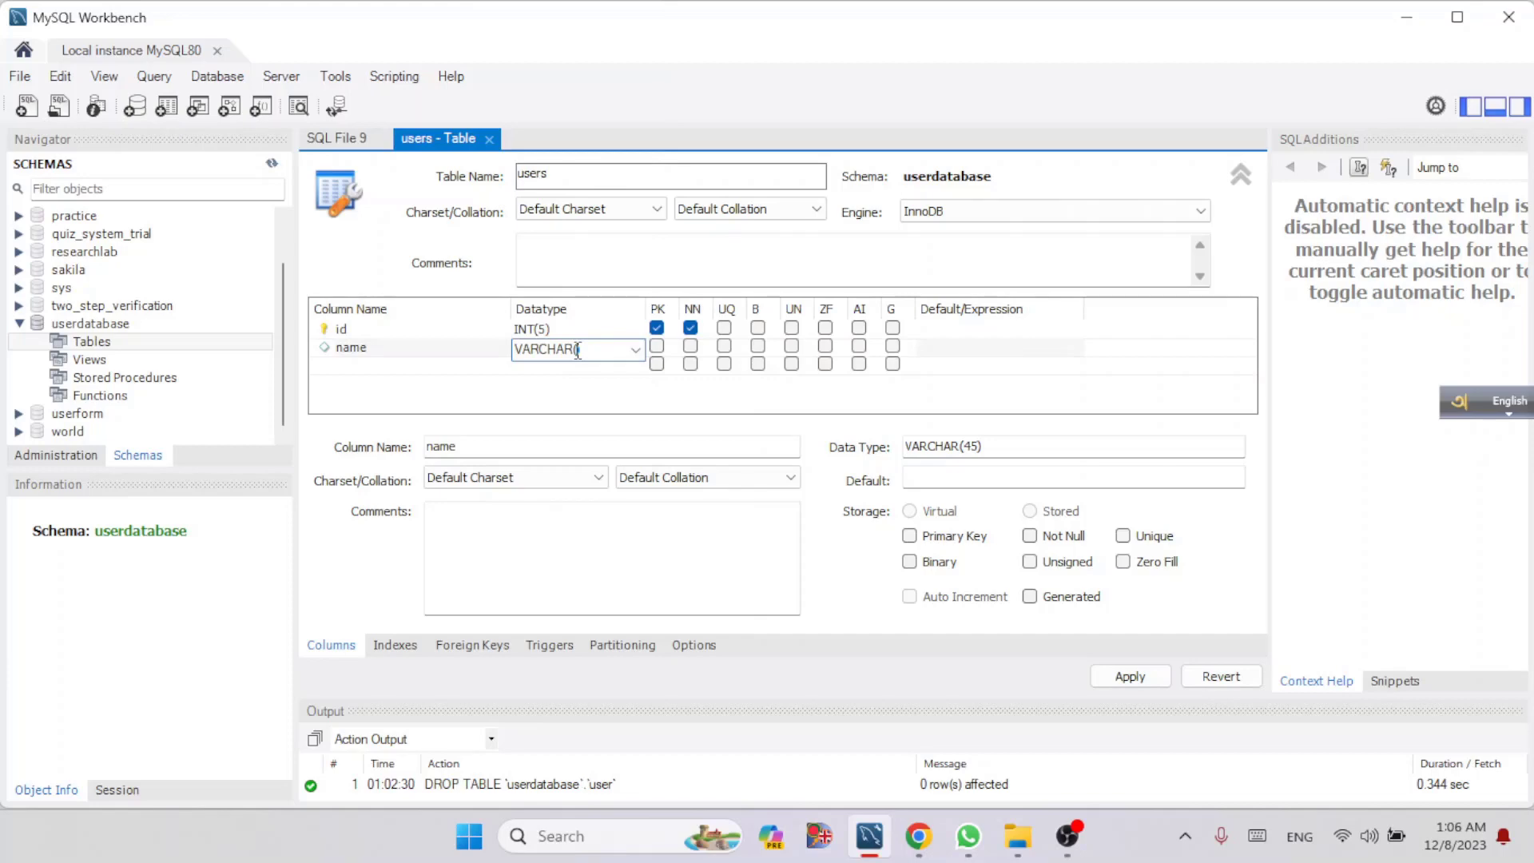
type("40)")
key("BackSpace")
left_click(690, 349)
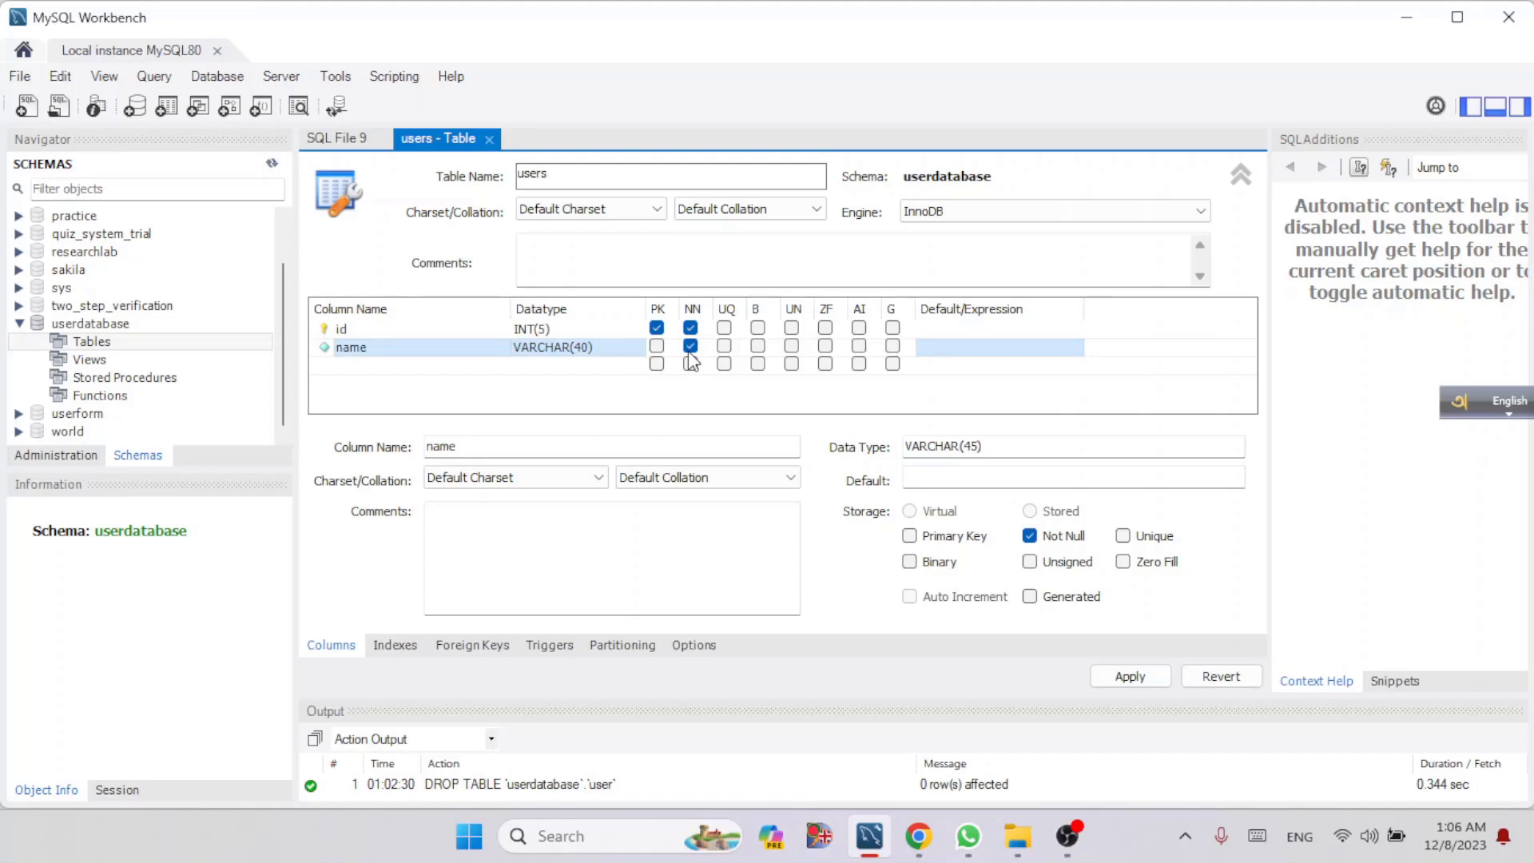
Add a third column called address with data type VARCHAR(100) and make it not null
left_click(370, 366)
left_click(370, 366)
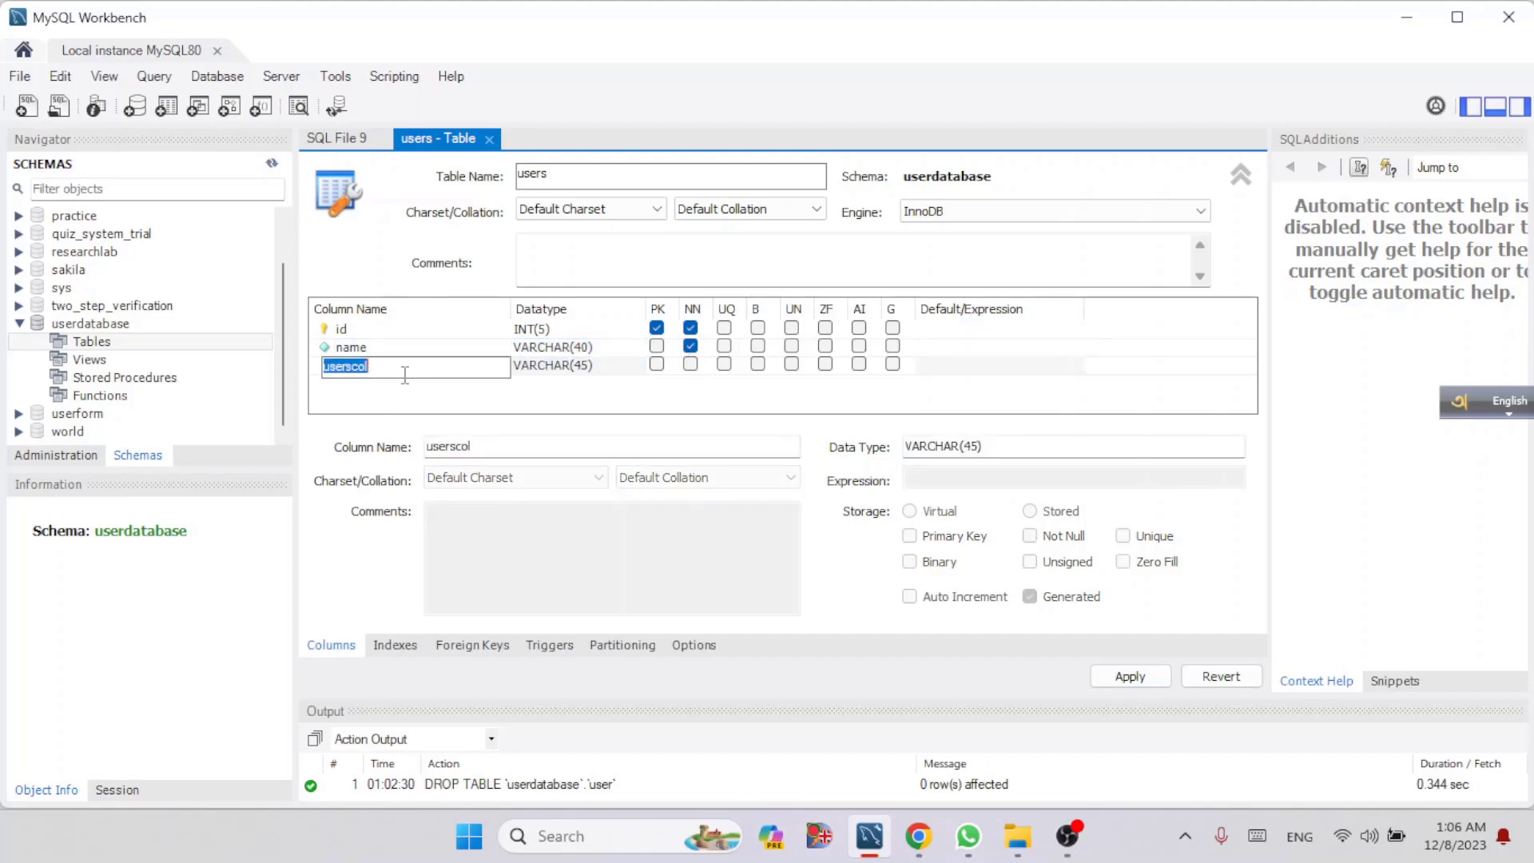
type("address")
key("Tab")
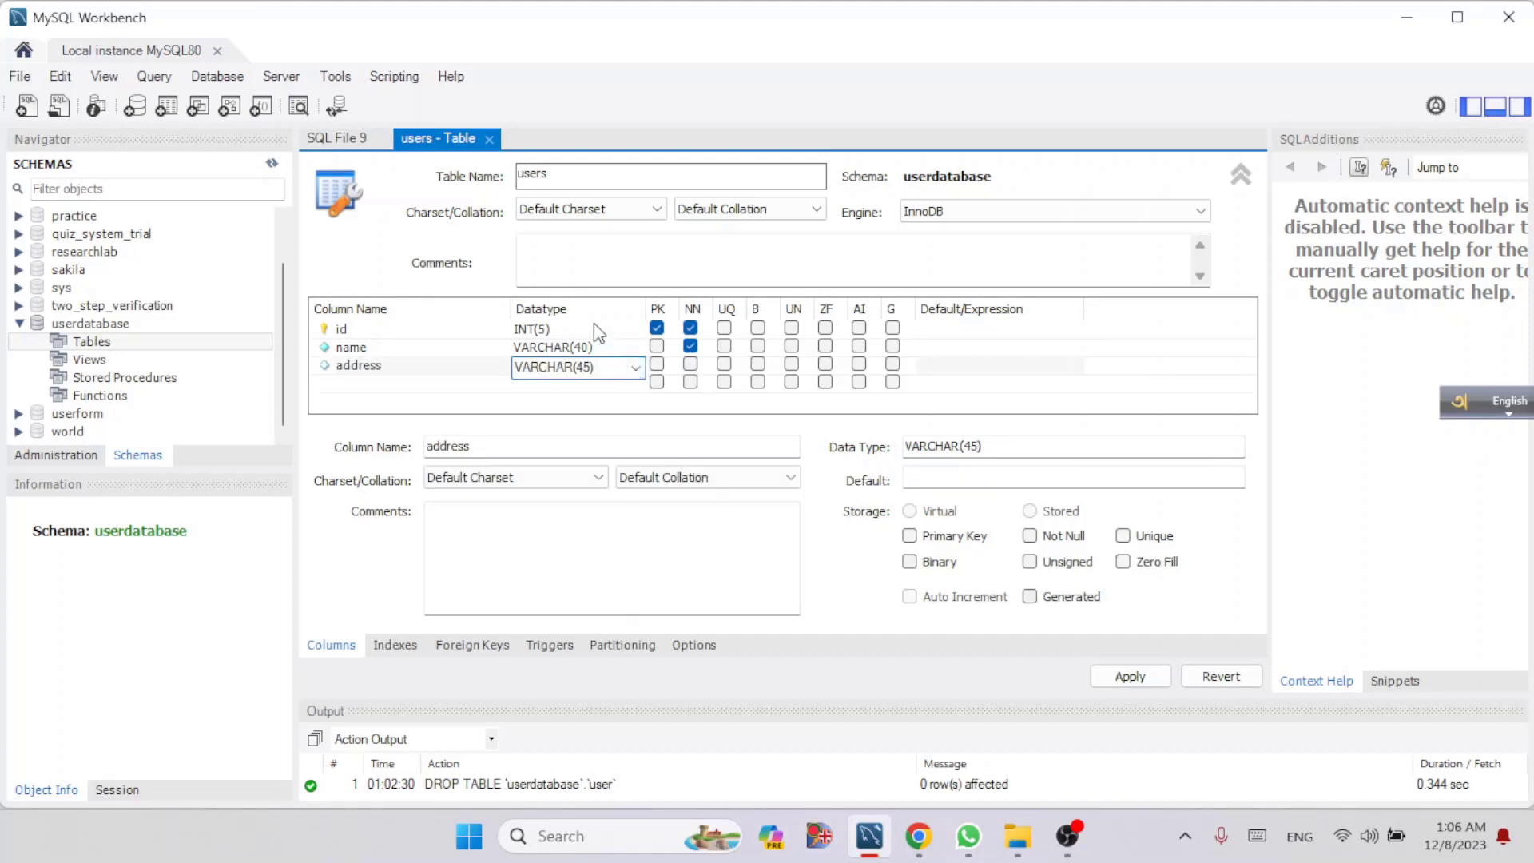
left_click(636, 368)
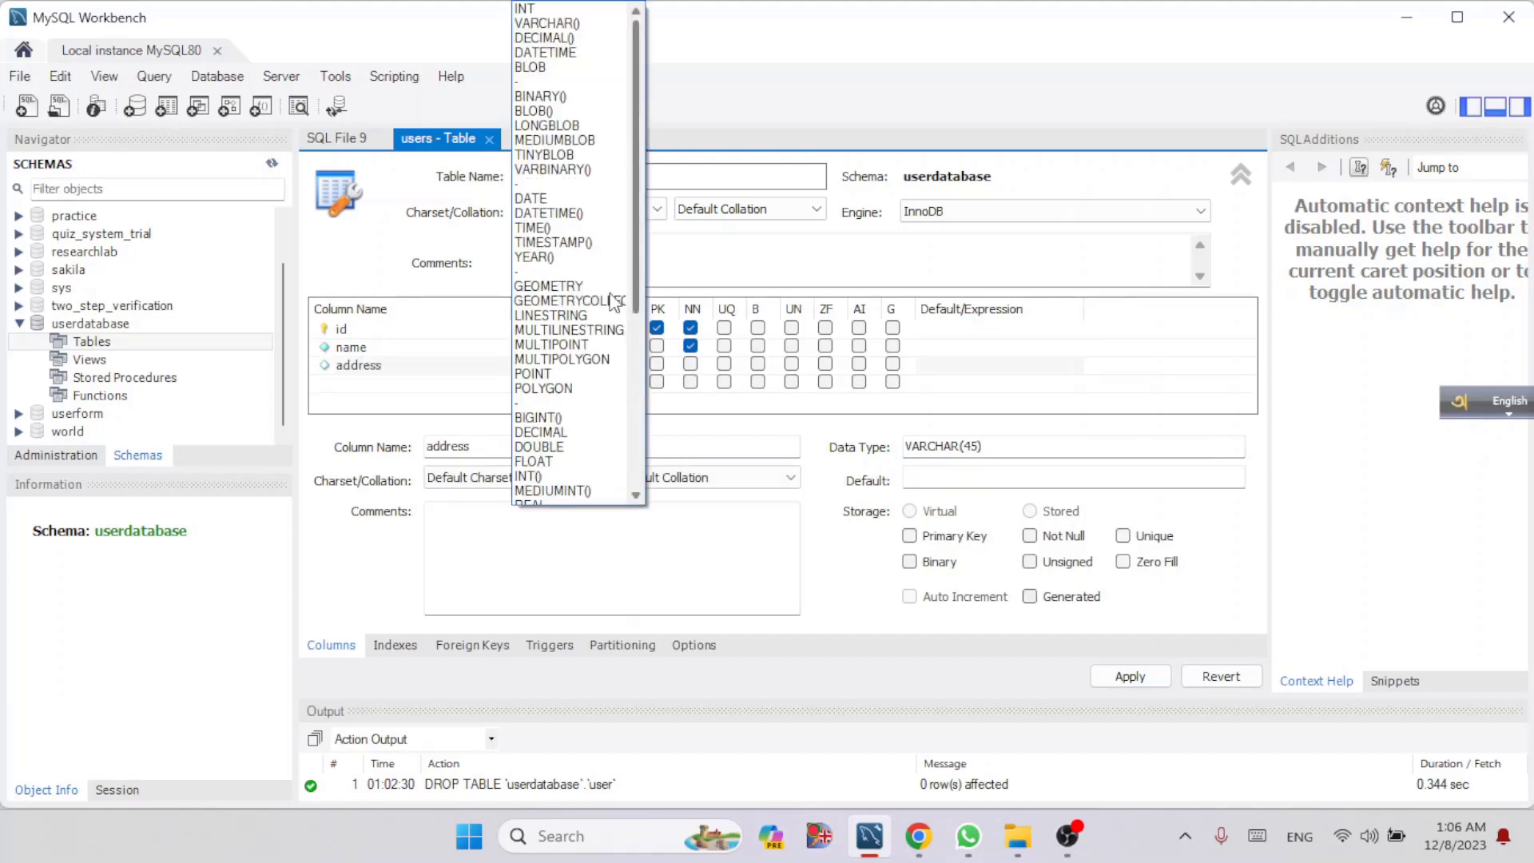
left_click(582, 34)
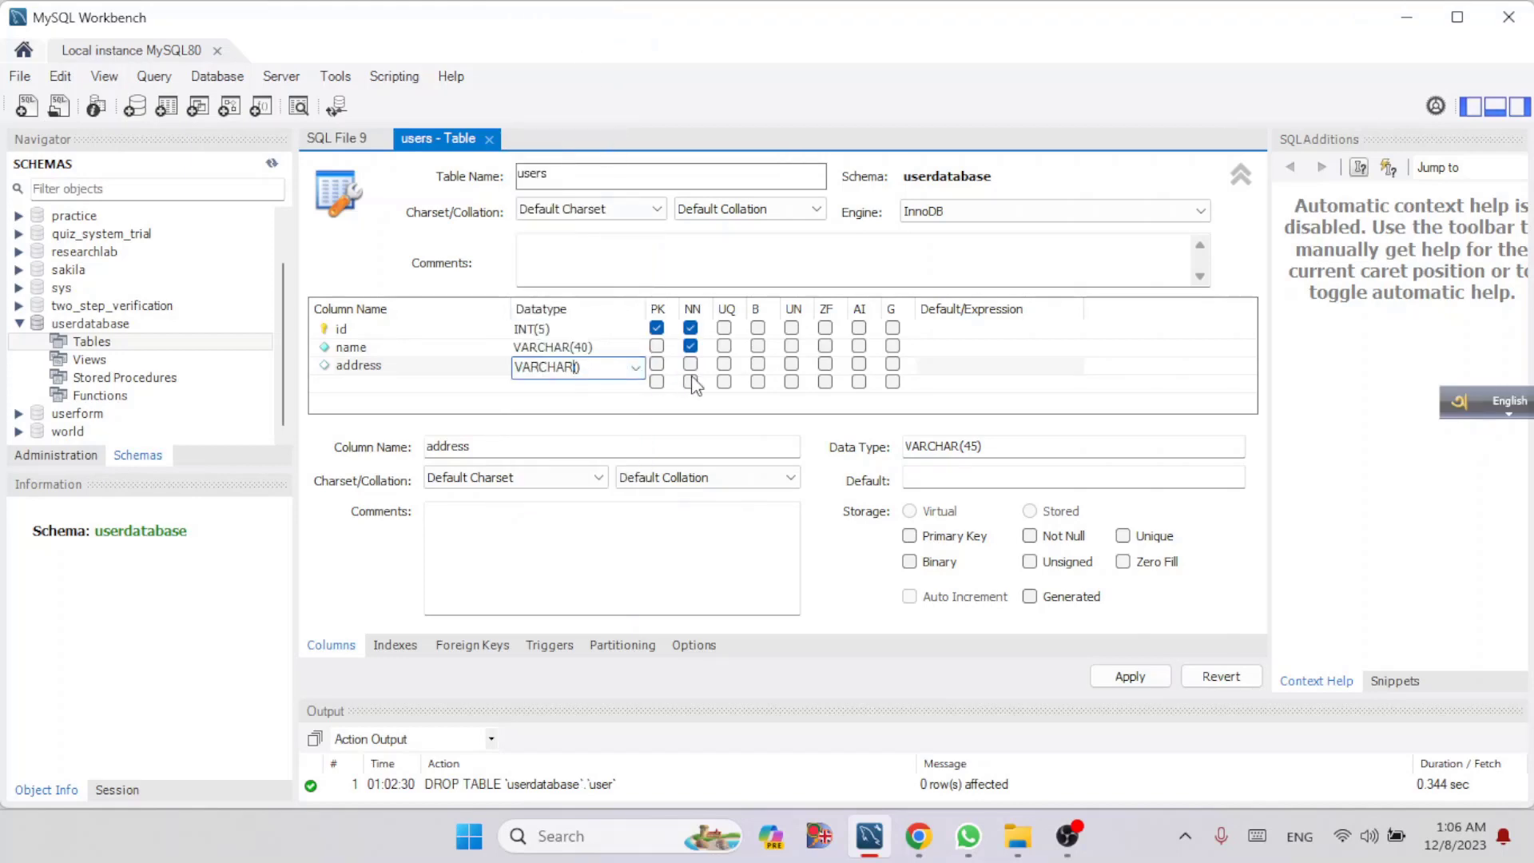
type("100")
left_click(691, 363)
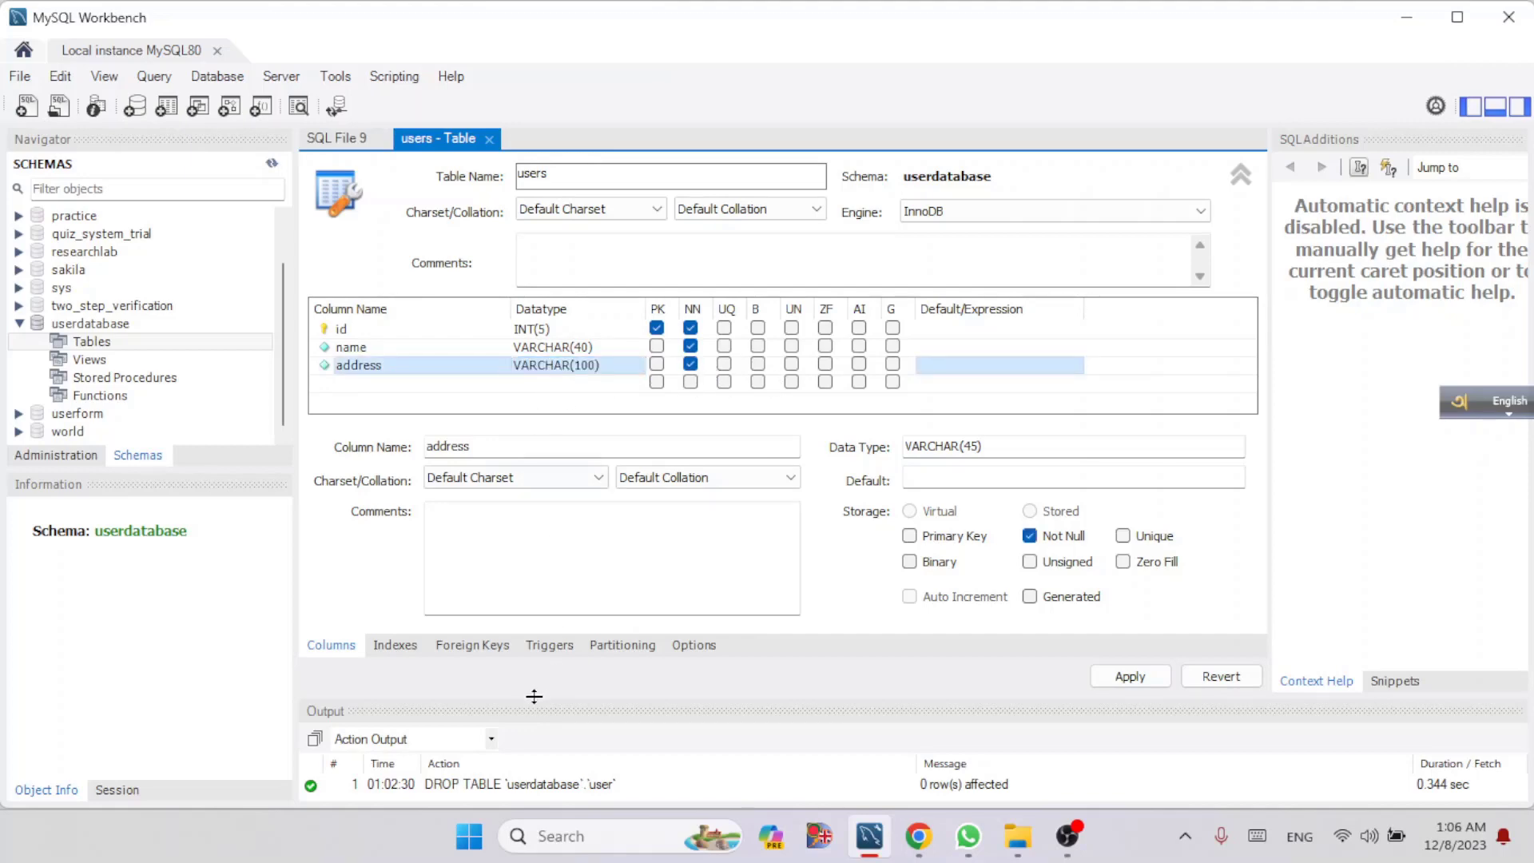
Add a fourth column called email with data type VARCHAR(20) and make it not null
left_click_drag(533, 703, 533, 718)
double_click(378, 385)
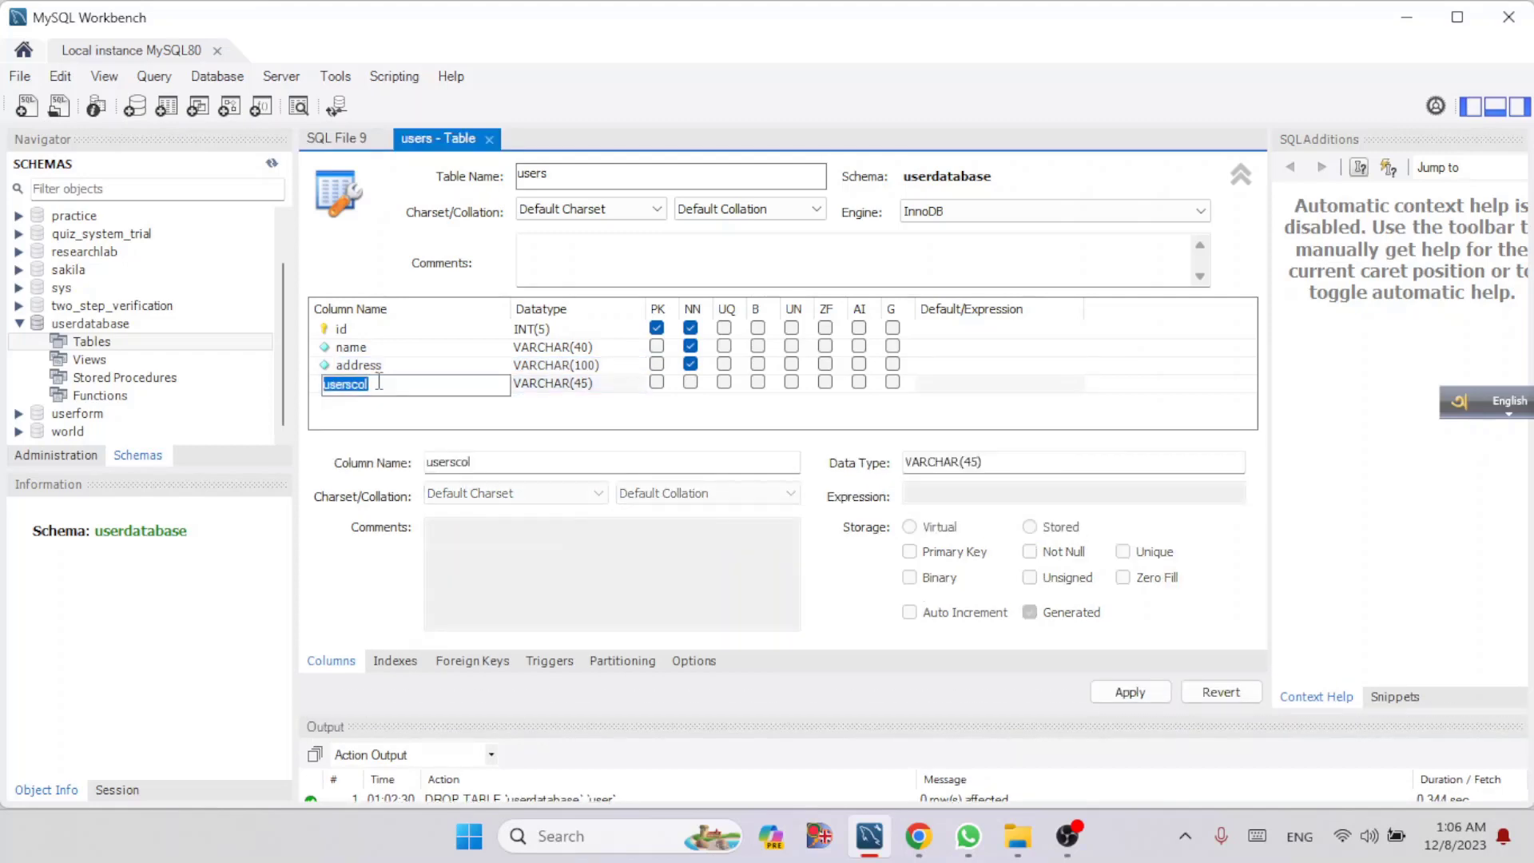
type("email")
left_click(595, 387)
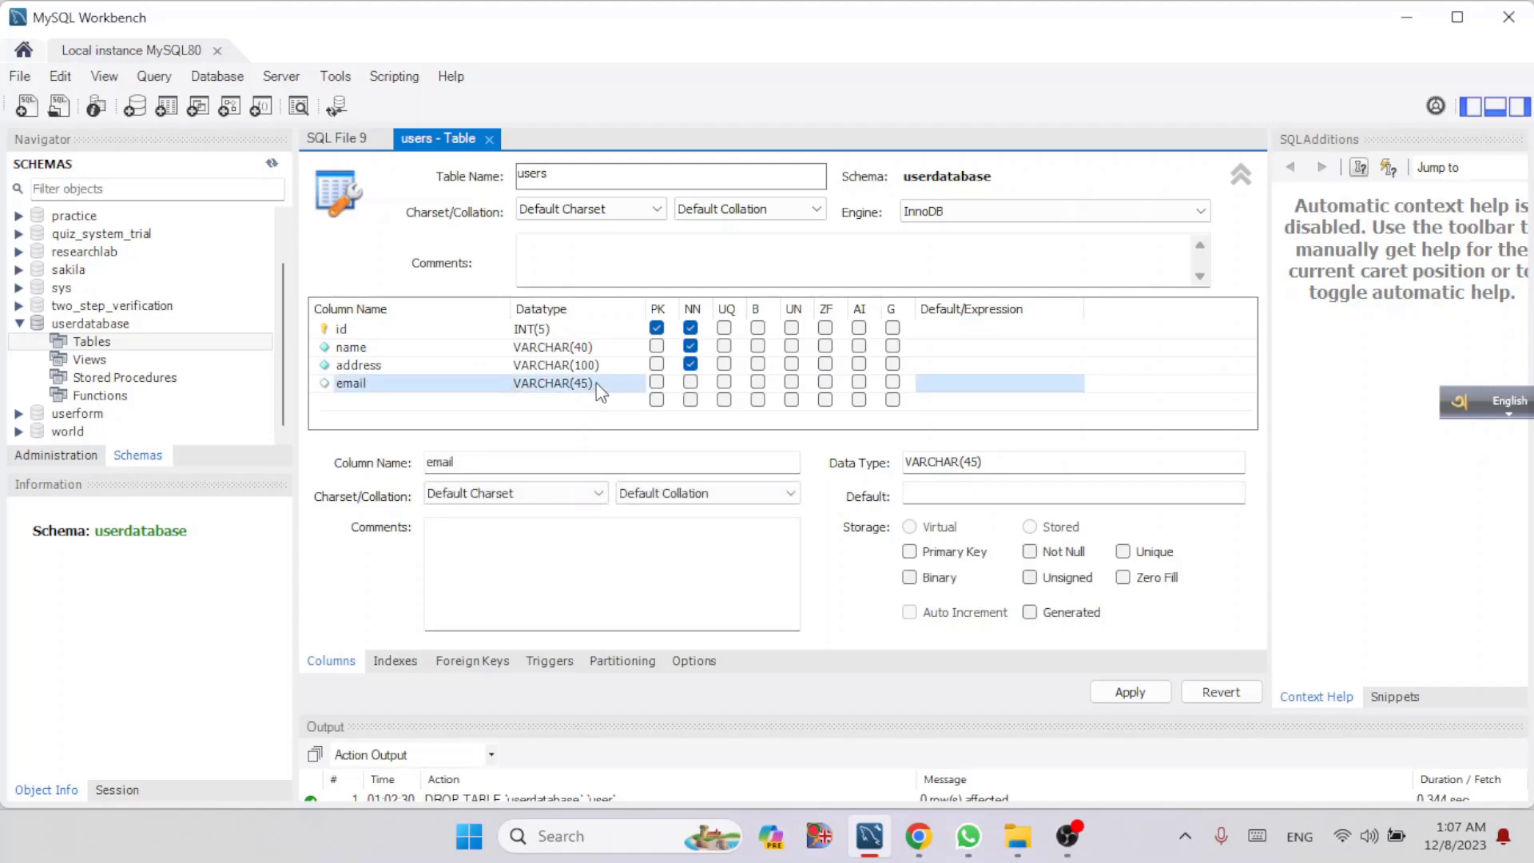
left_click(597, 385)
left_click(637, 383)
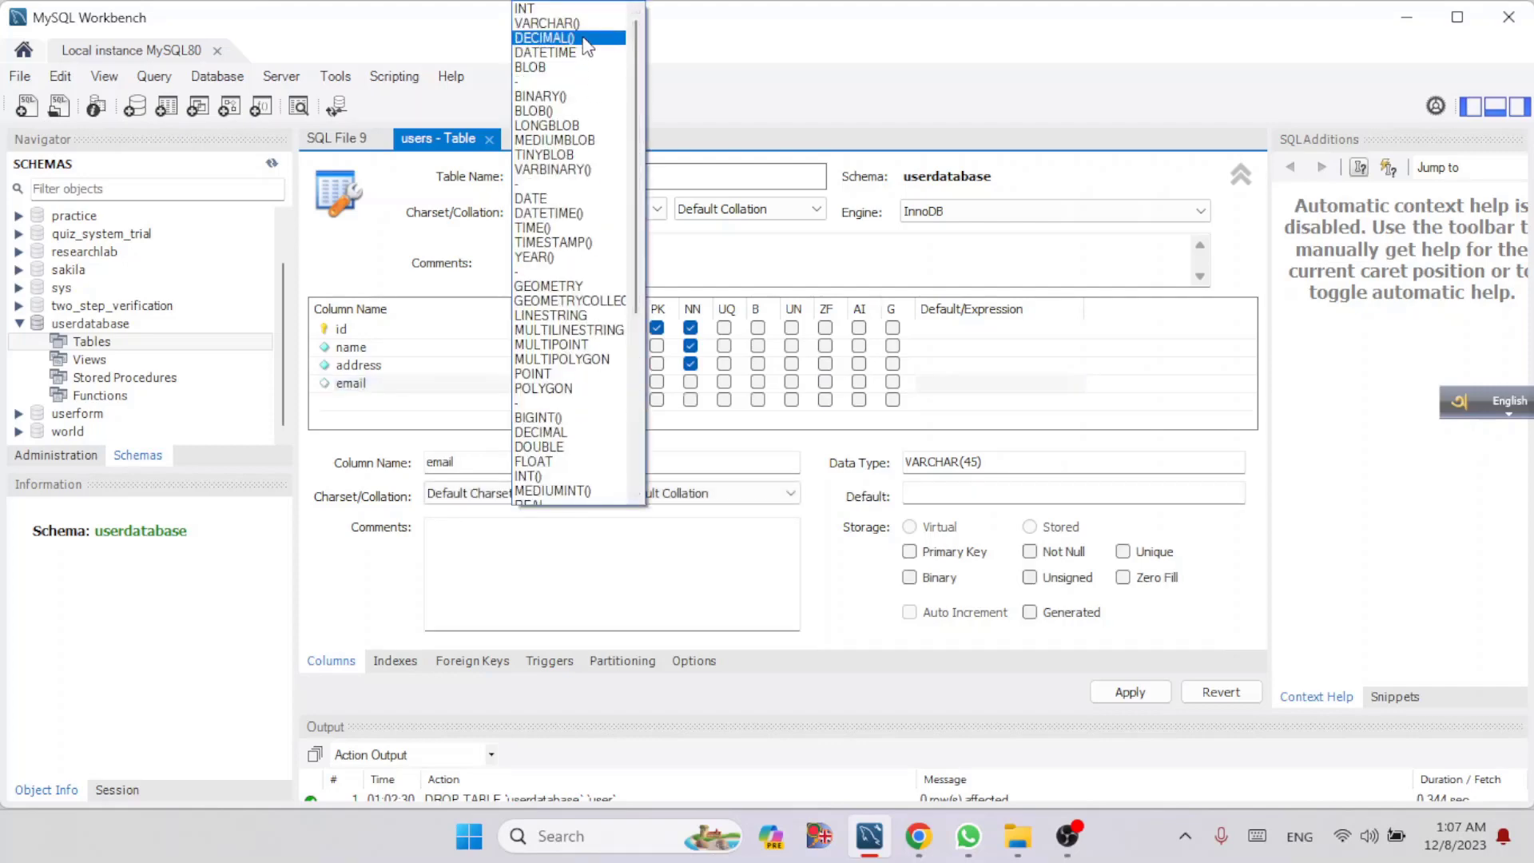
left_click(577, 24)
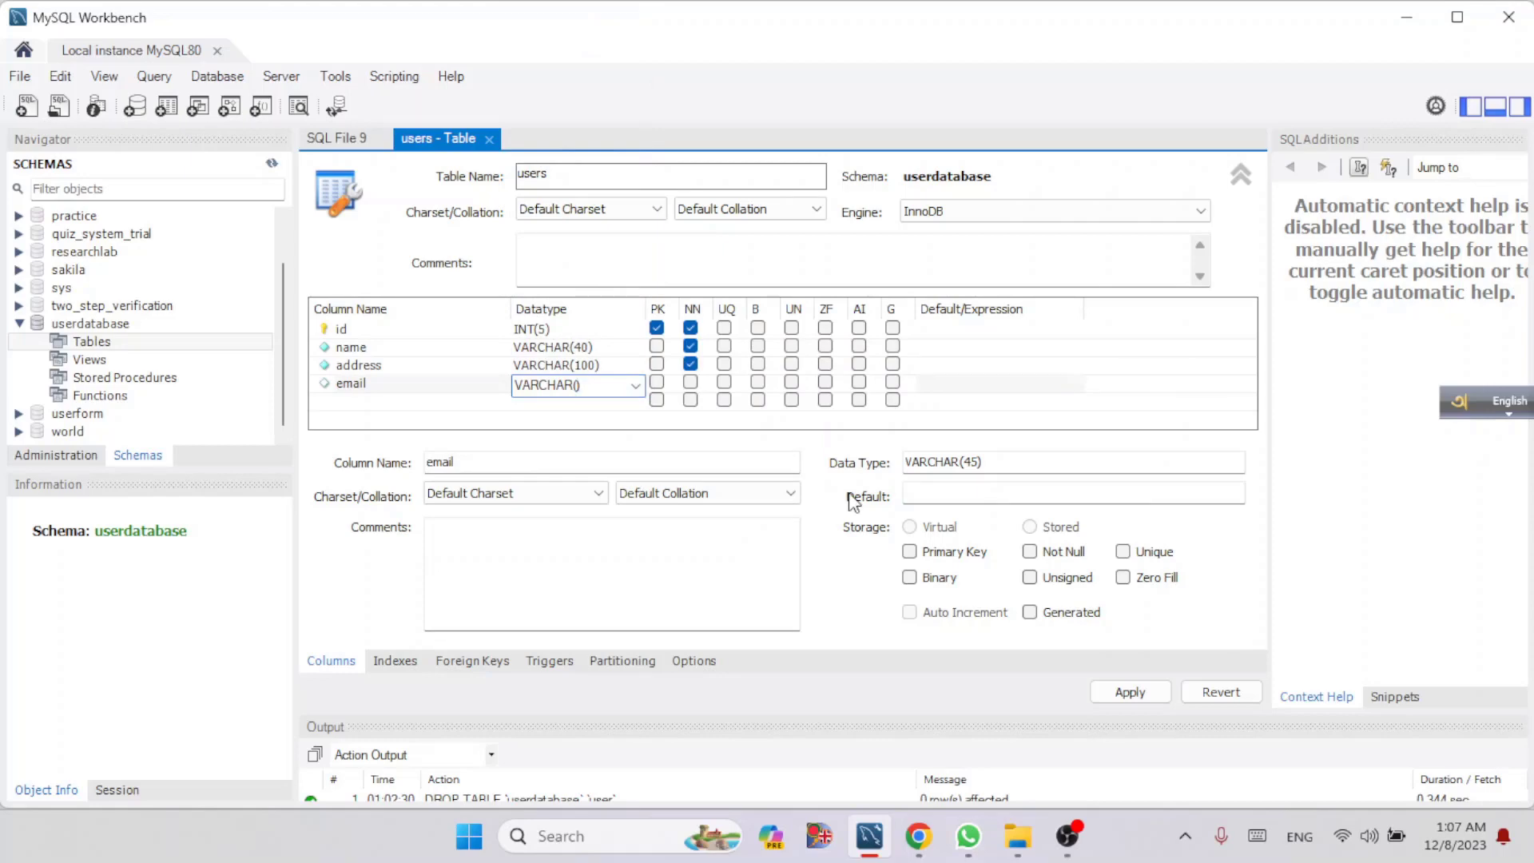
type("20")
left_click(690, 383)
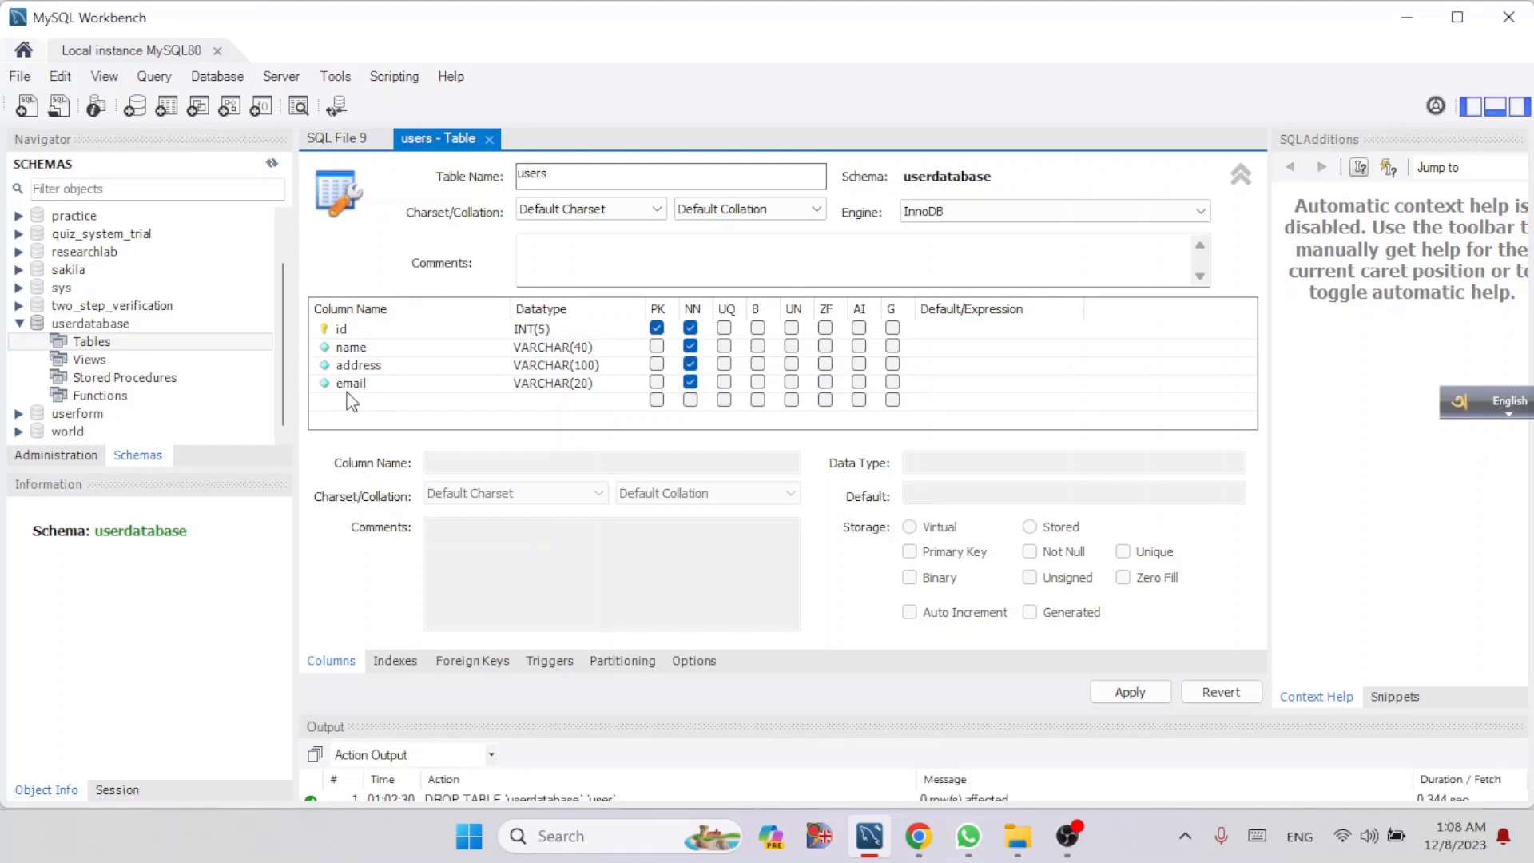
Add a fifth column with the default name userscol and data type VARCHAR(45), and delete it from the table
double_click(354, 404)
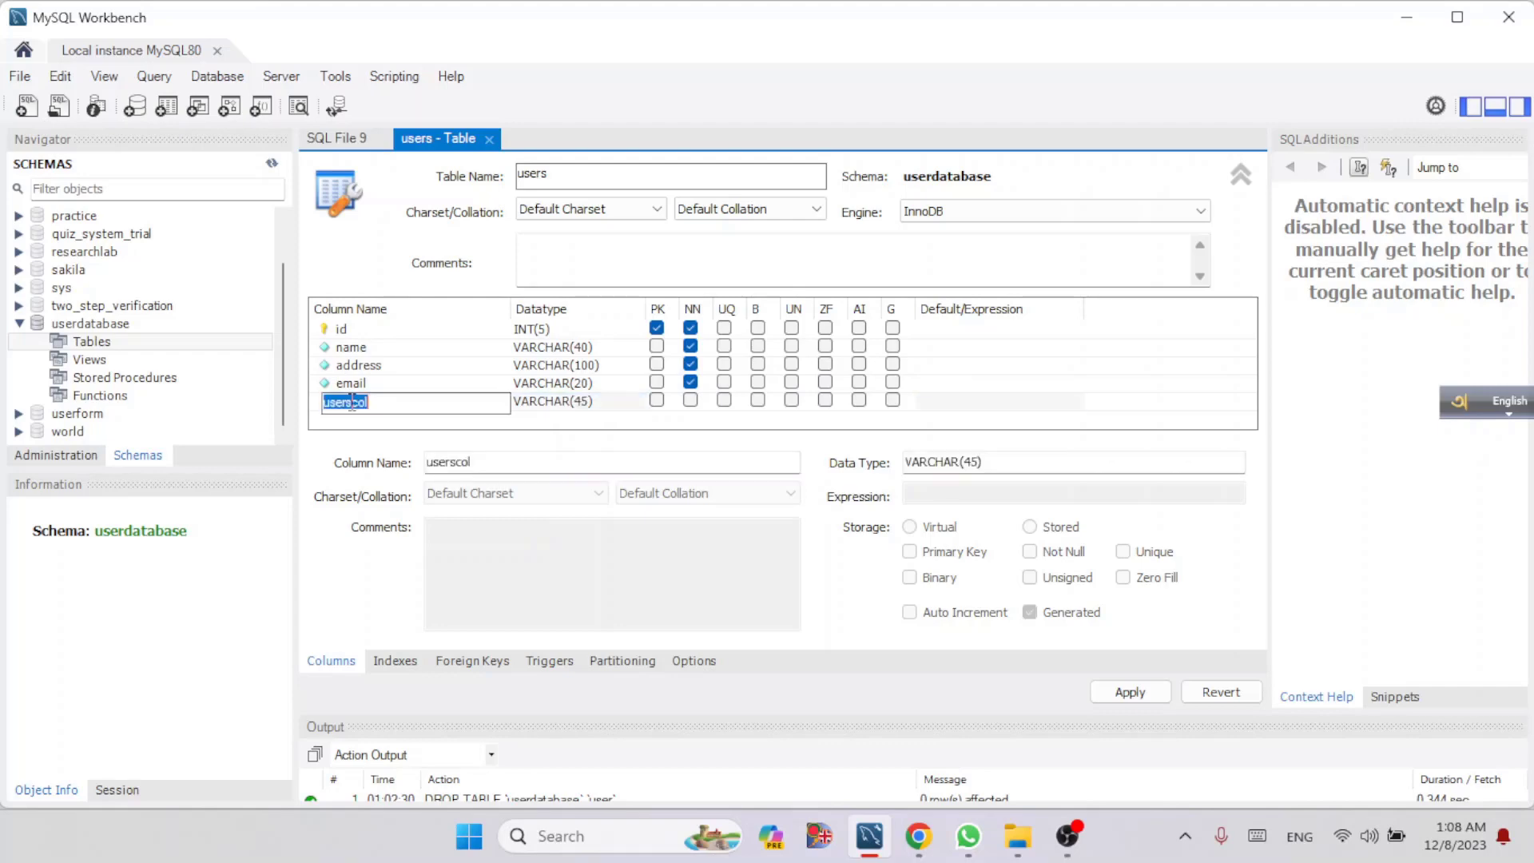
left_click(413, 402)
left_click(415, 401)
left_click(535, 405)
left_click(519, 406)
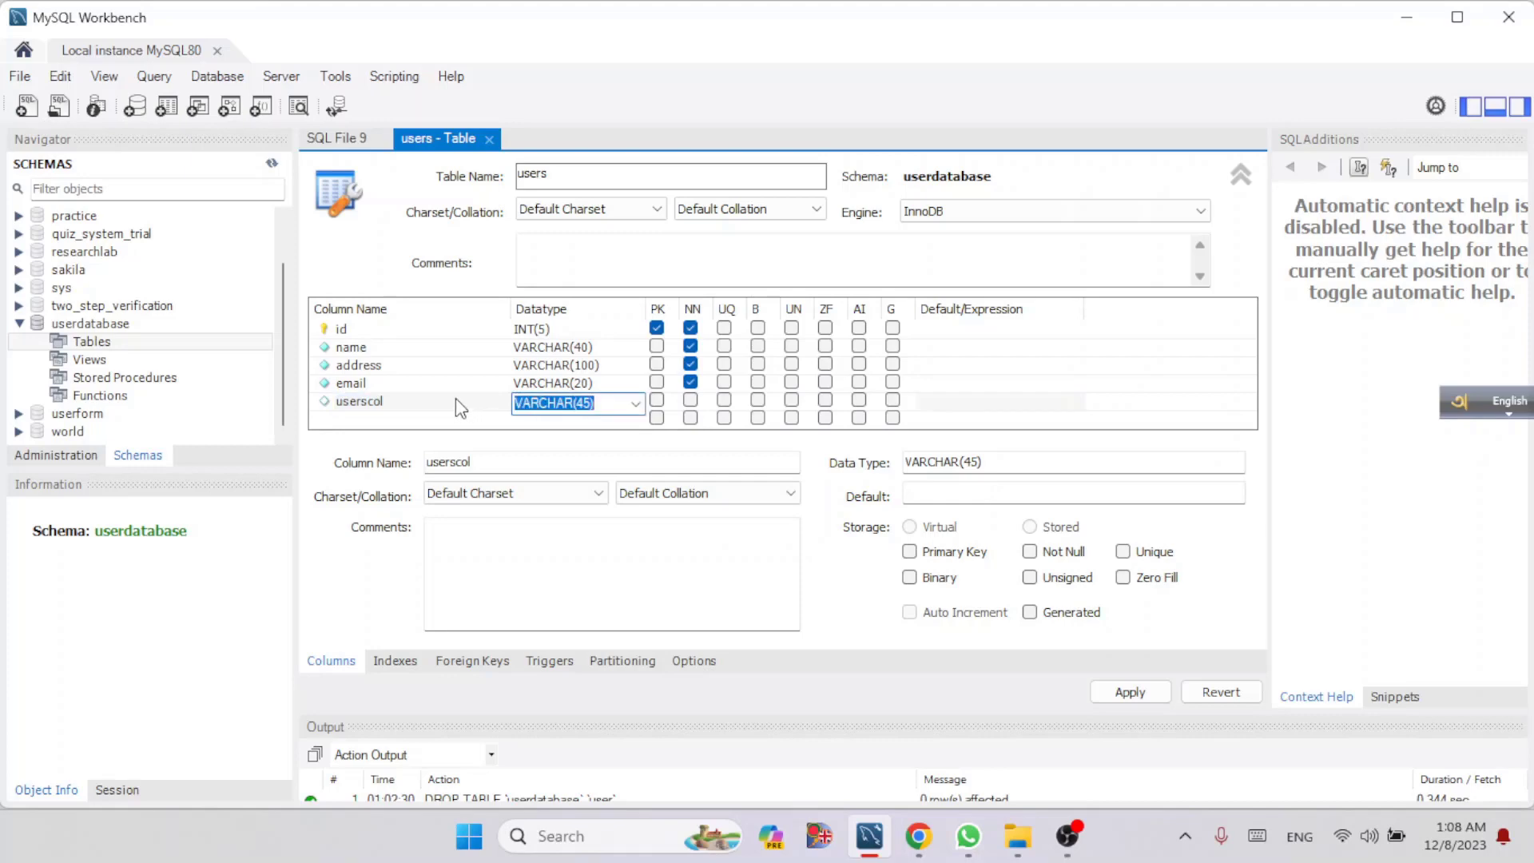
left_click(455, 400)
left_click(523, 403)
left_click(525, 411)
left_click(497, 402)
left_click(438, 411)
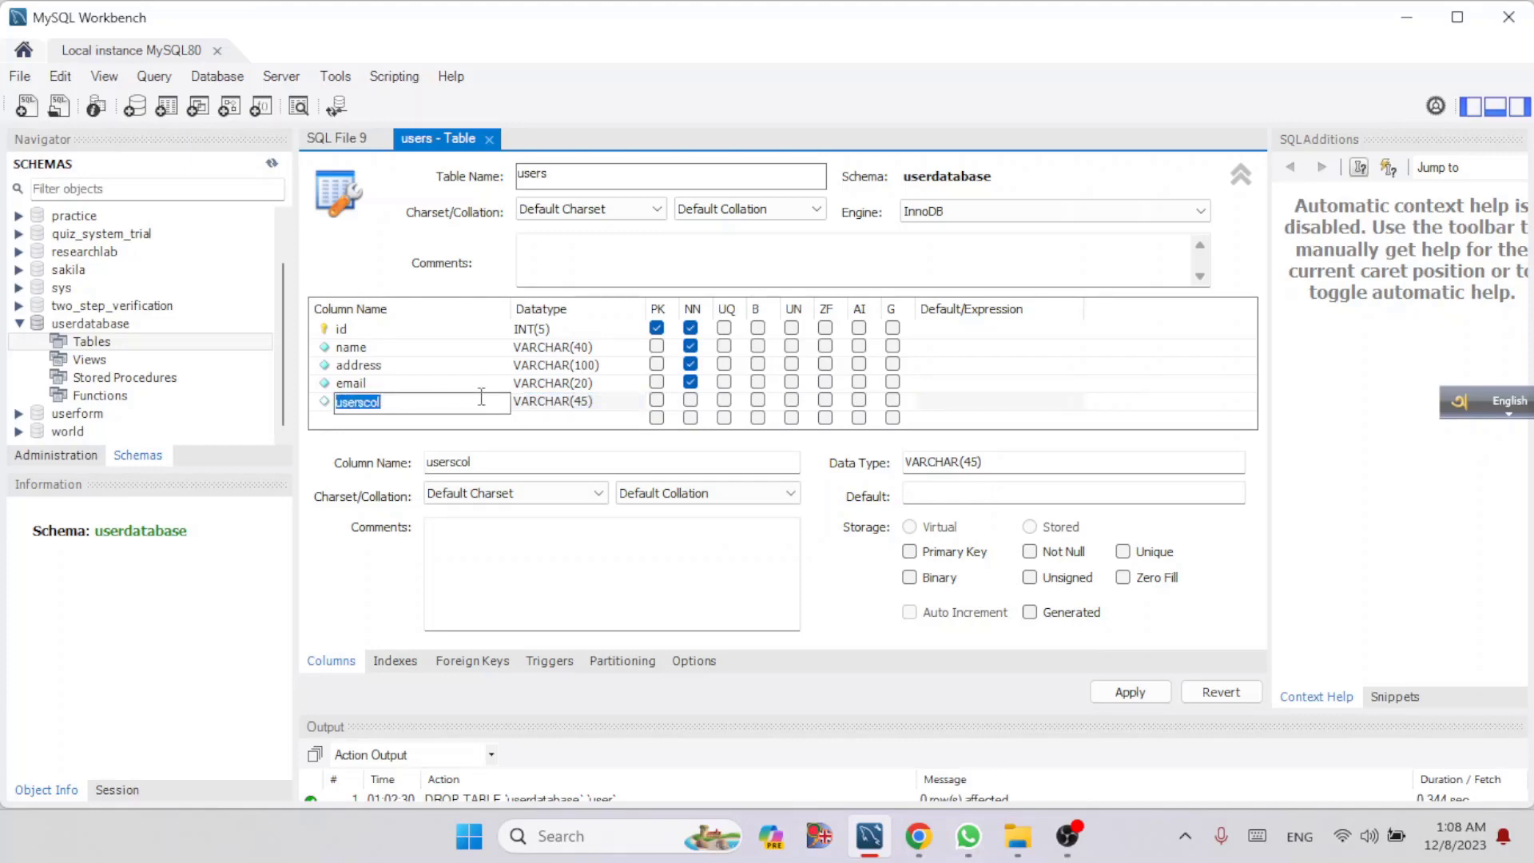
left_click(527, 409)
left_click(542, 400)
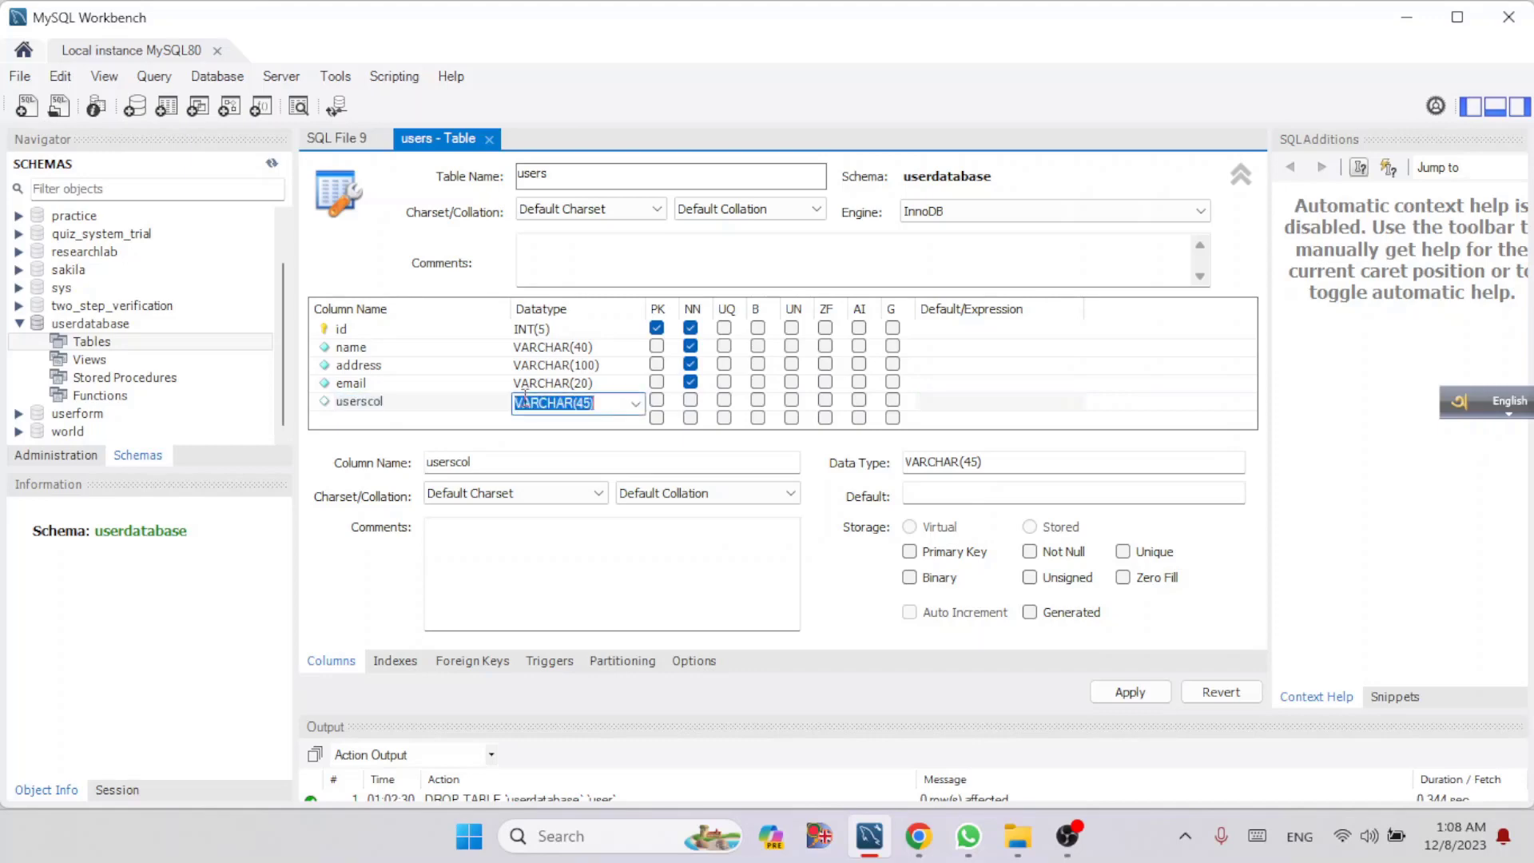
right_click(494, 397)
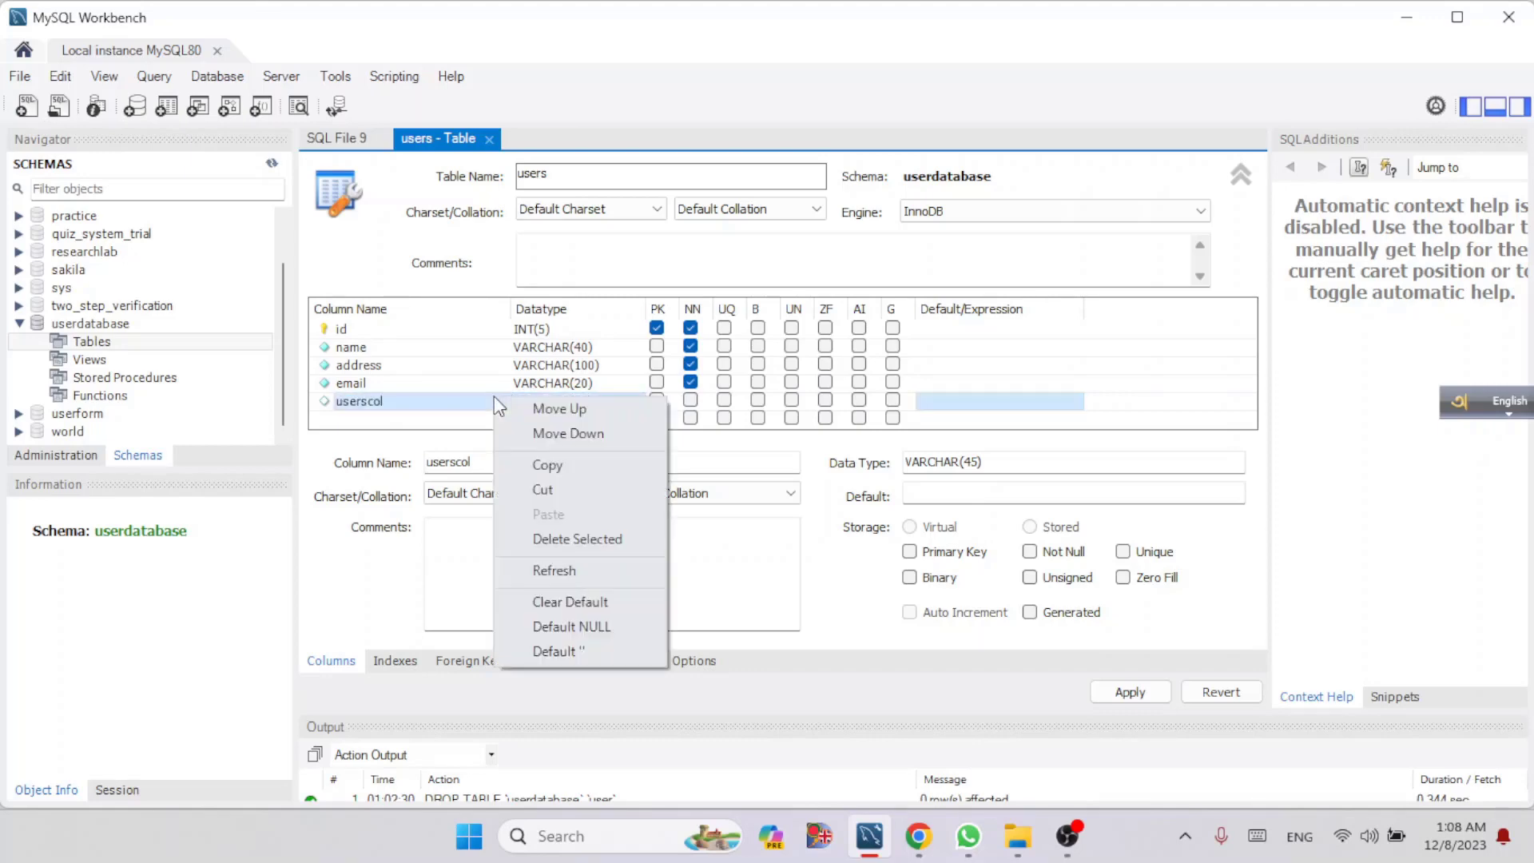
left_click(539, 540)
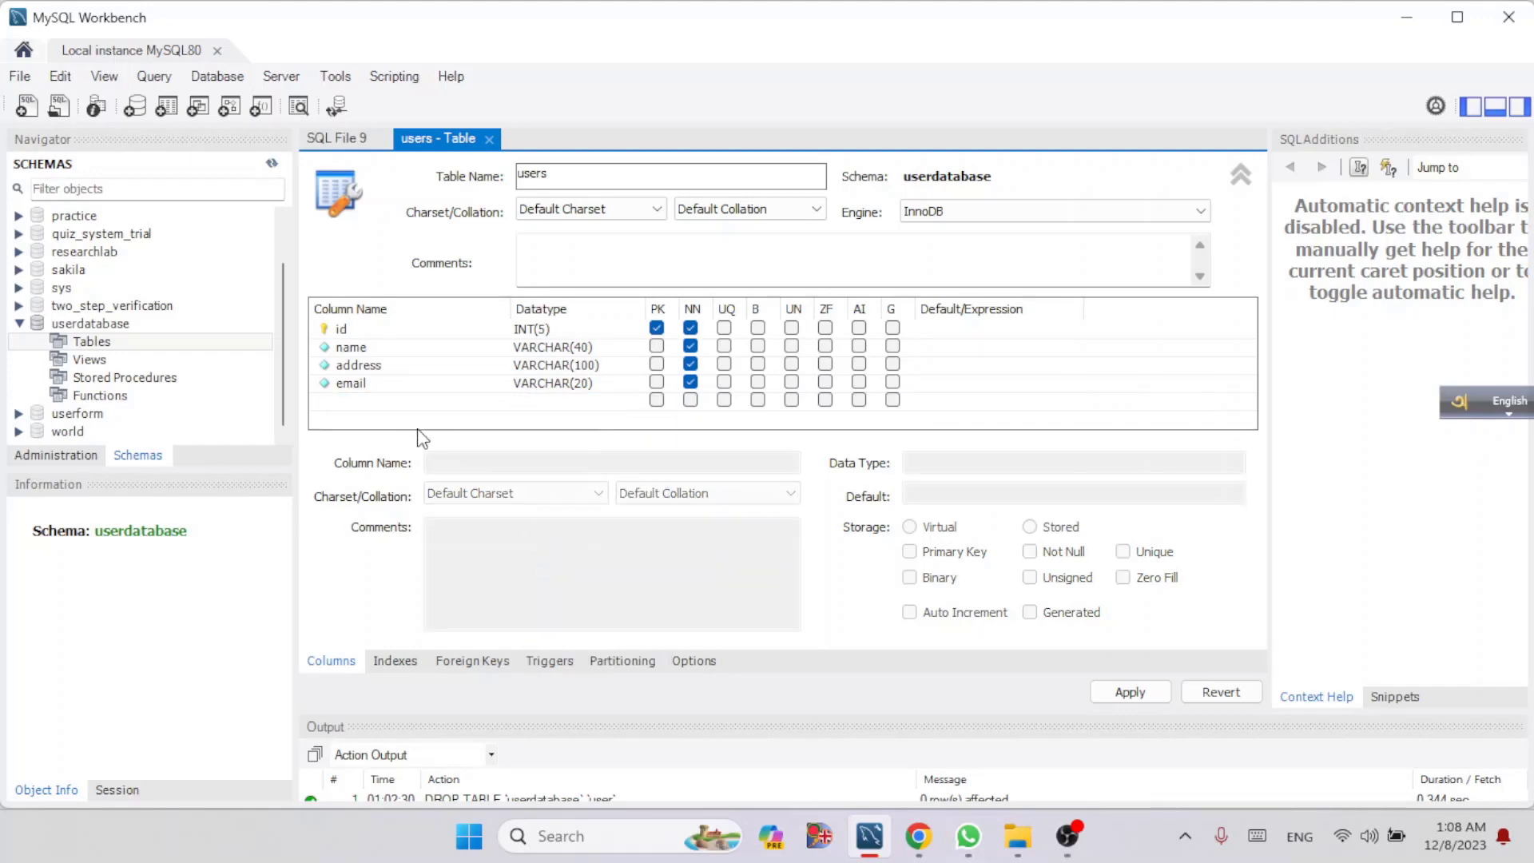
Move the email column above address and back to the end of the column list
left_click(361, 384)
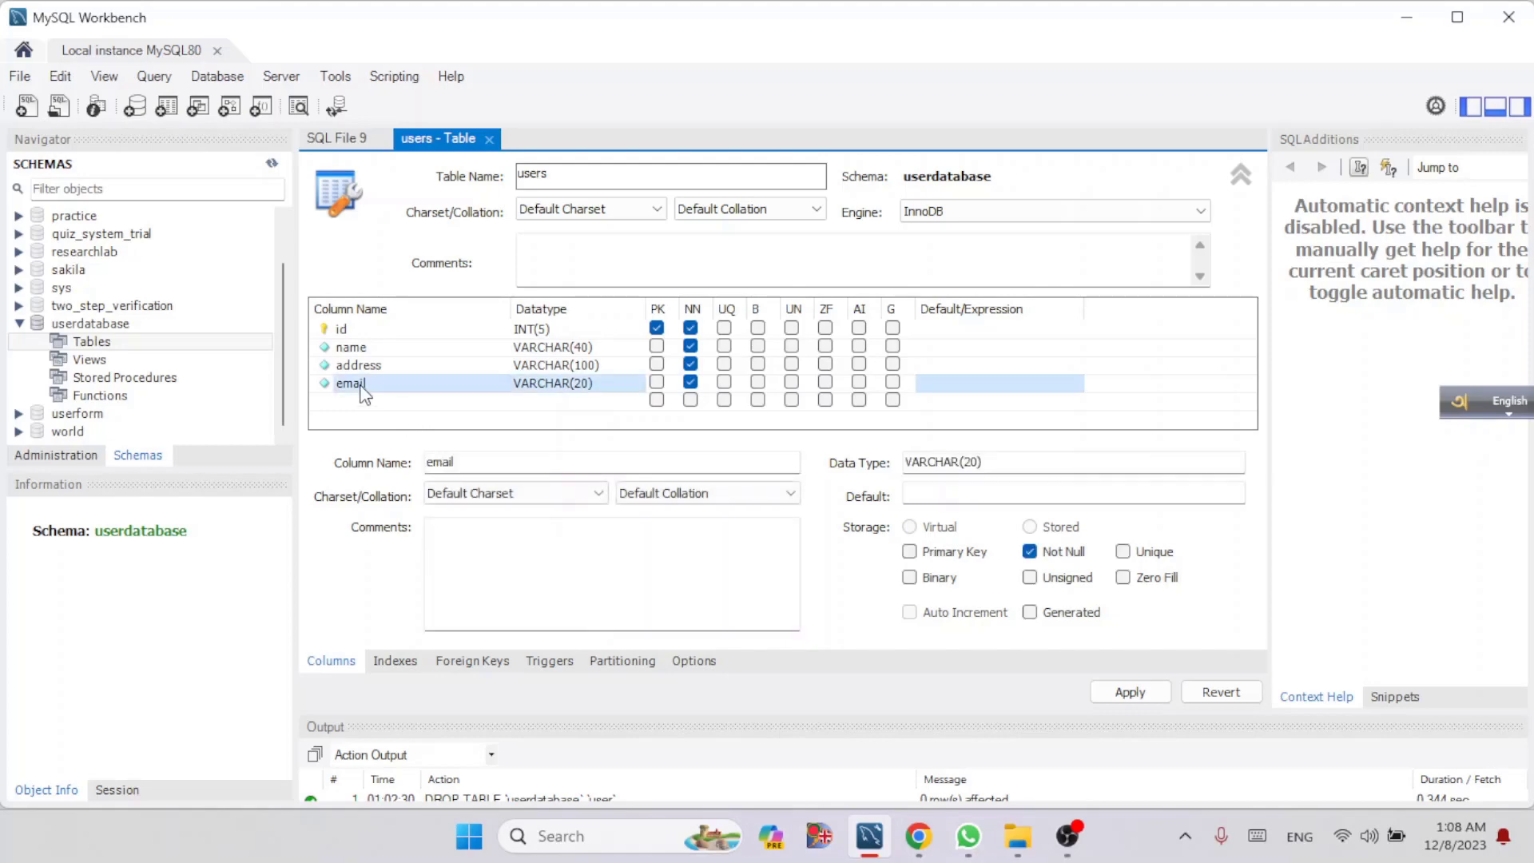
left_click_drag(360, 384, 358, 363)
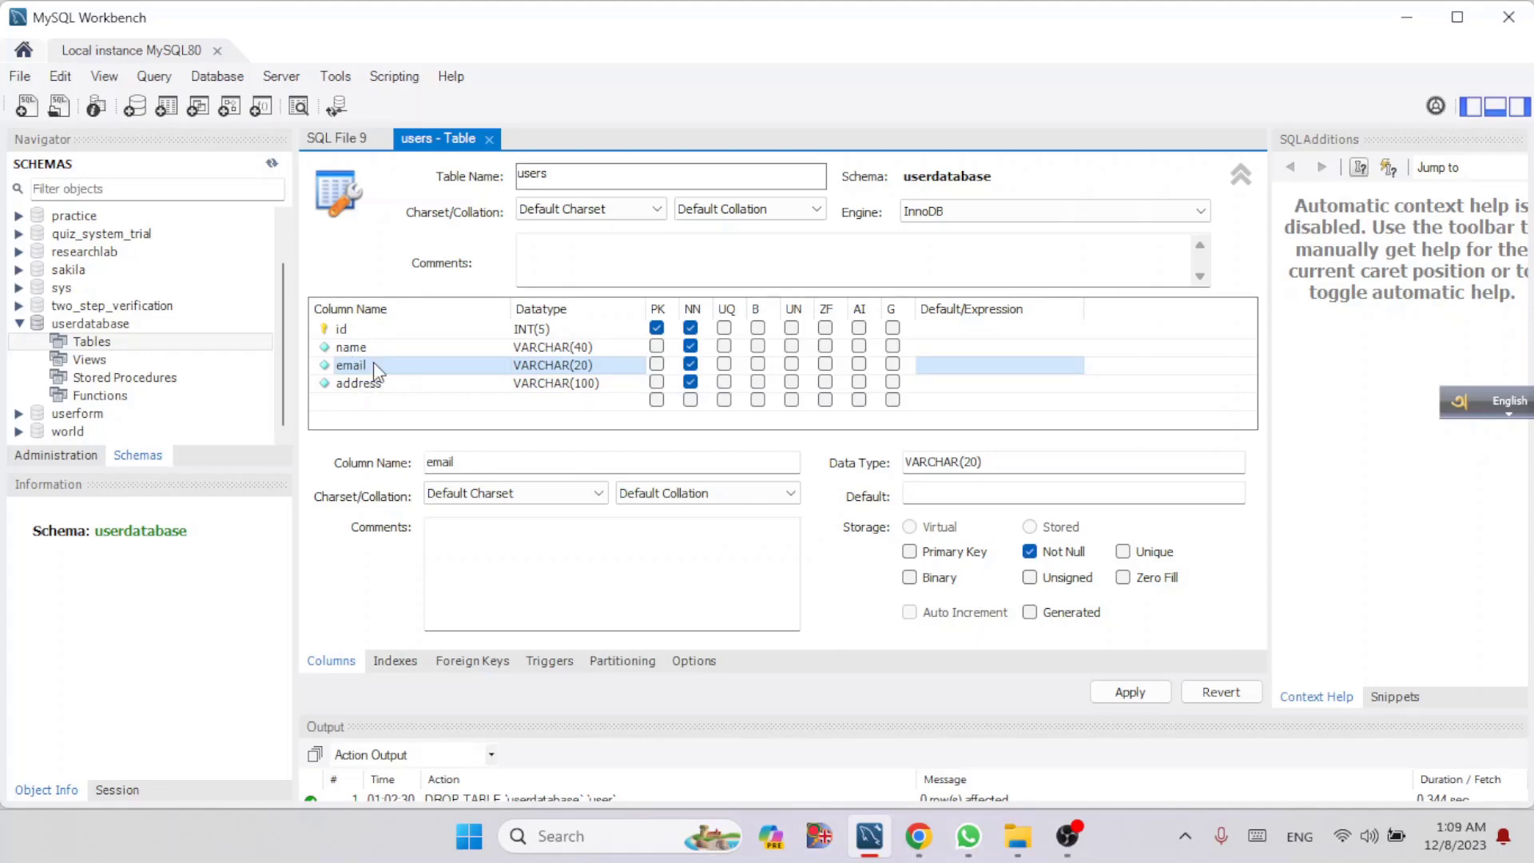
left_click_drag(372, 366, 375, 403)
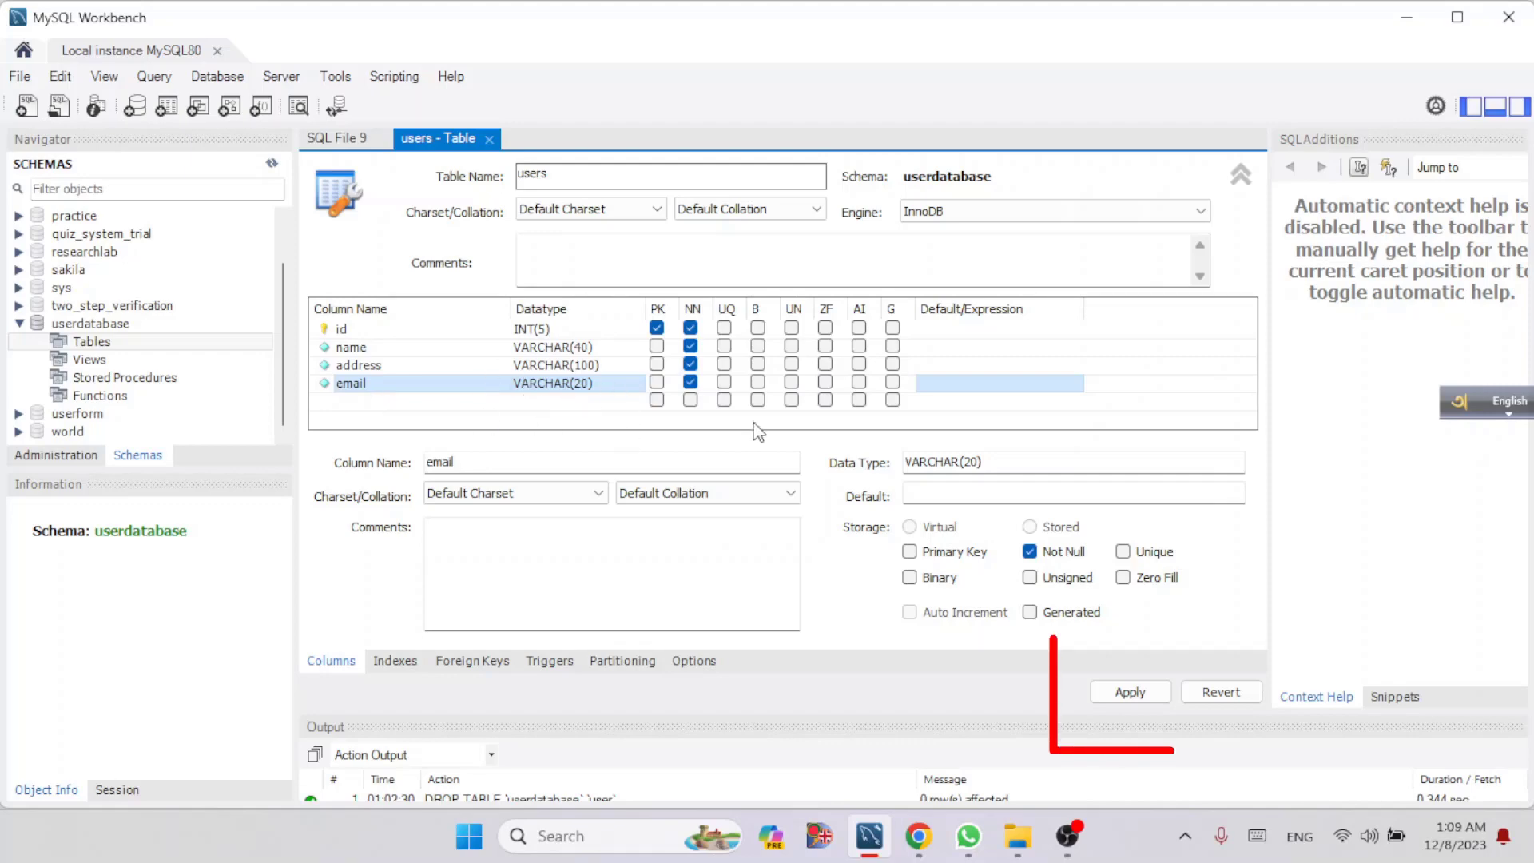
Apply the table definition and run the reviewed CREATE TABLE script to create users in userdatabase
left_click(1131, 694)
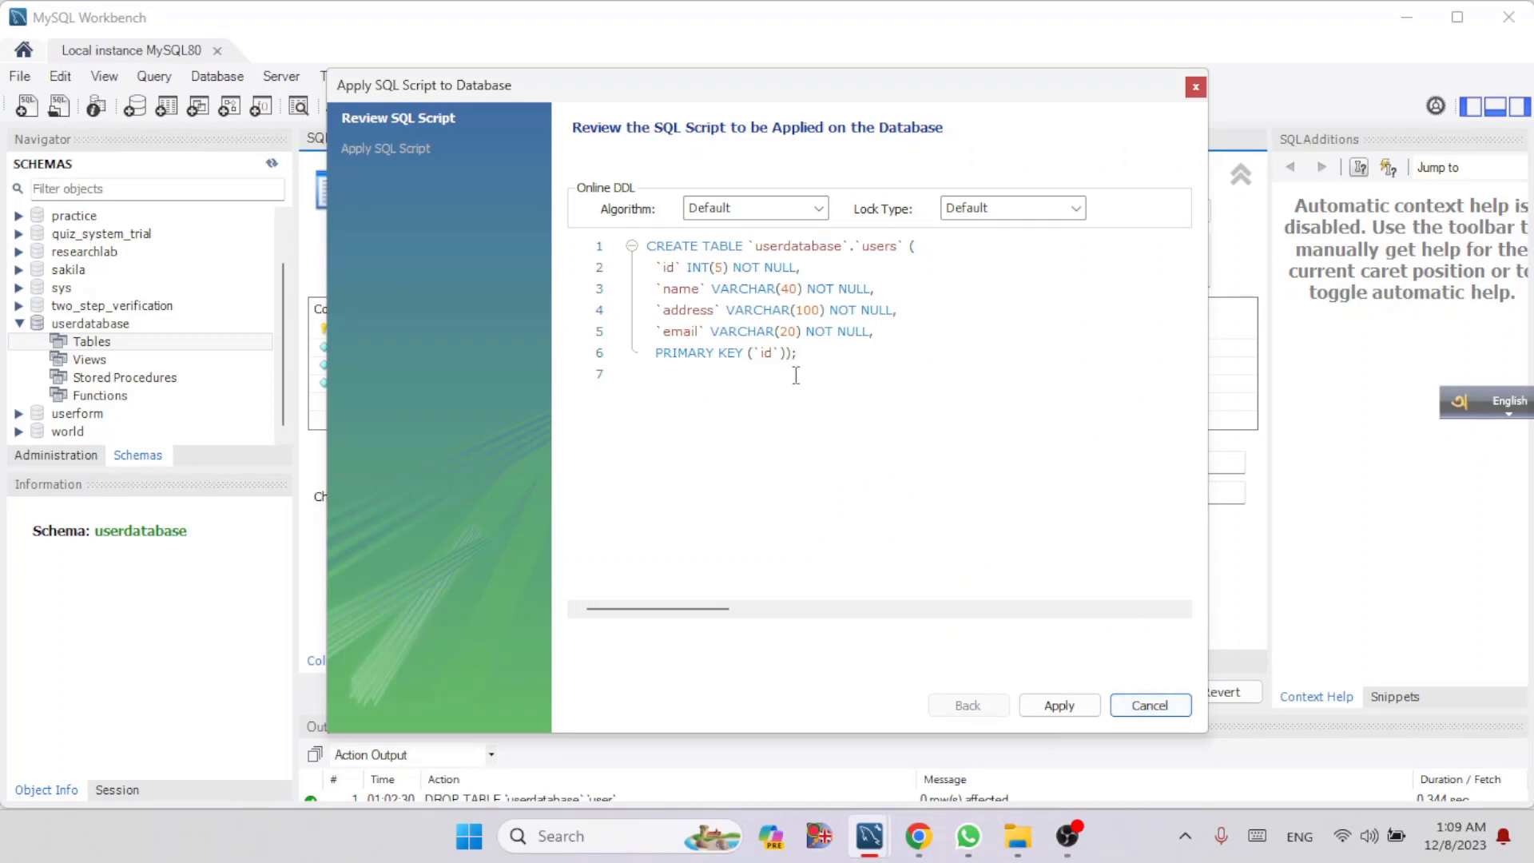
mouse_move(438, 83)
left_mouse_down()
mouse_move(741, 117)
mouse_move(420, 59)
left_mouse_up()
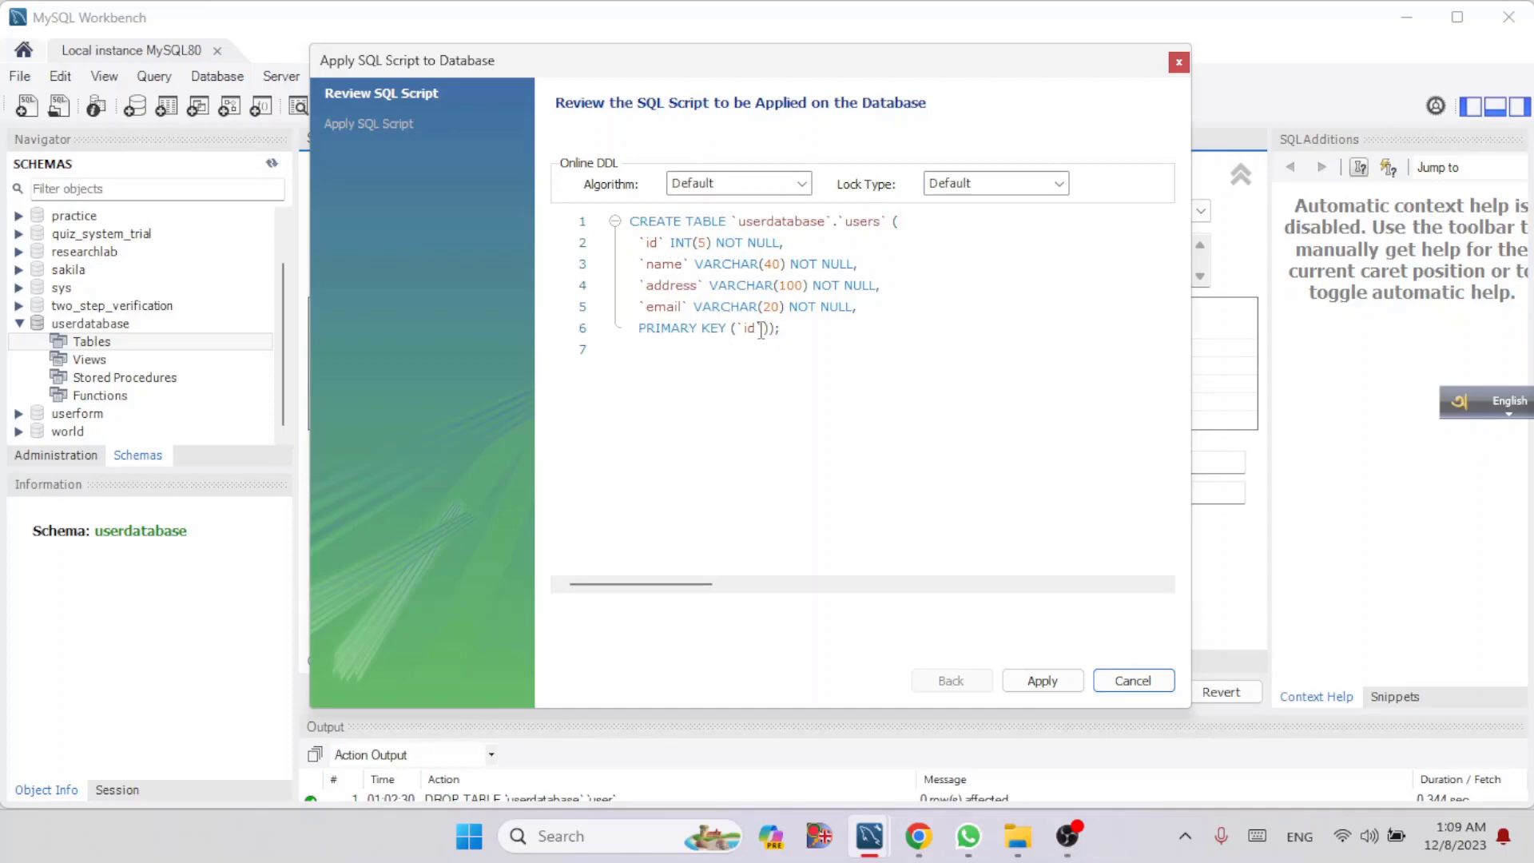
left_click(1043, 680)
left_click(1045, 680)
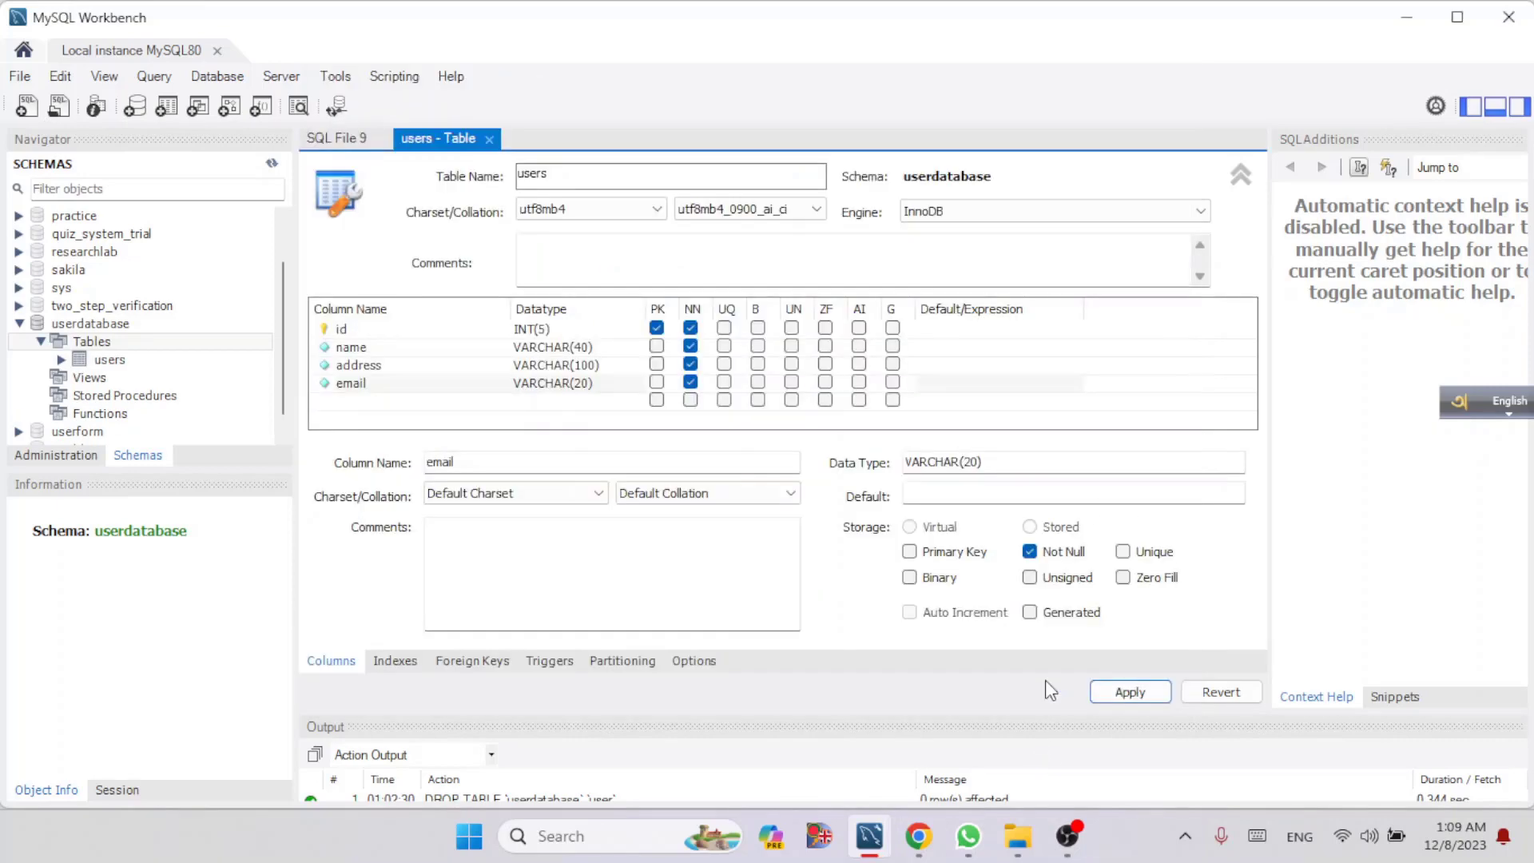
Show all rows of the users table in userdatabase in a result grid
left_click(137, 363)
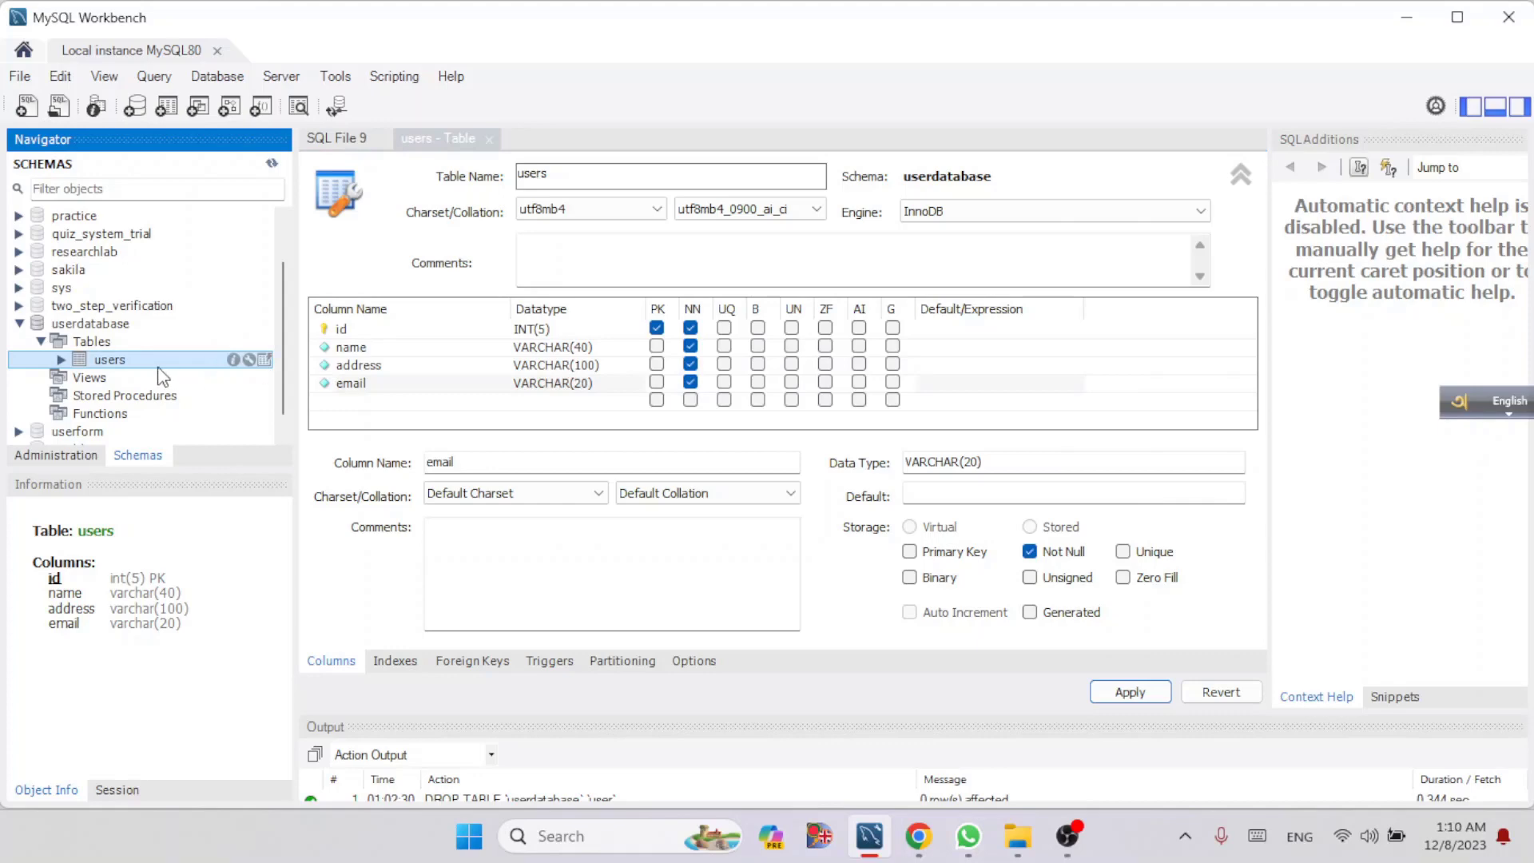
left_click(265, 360)
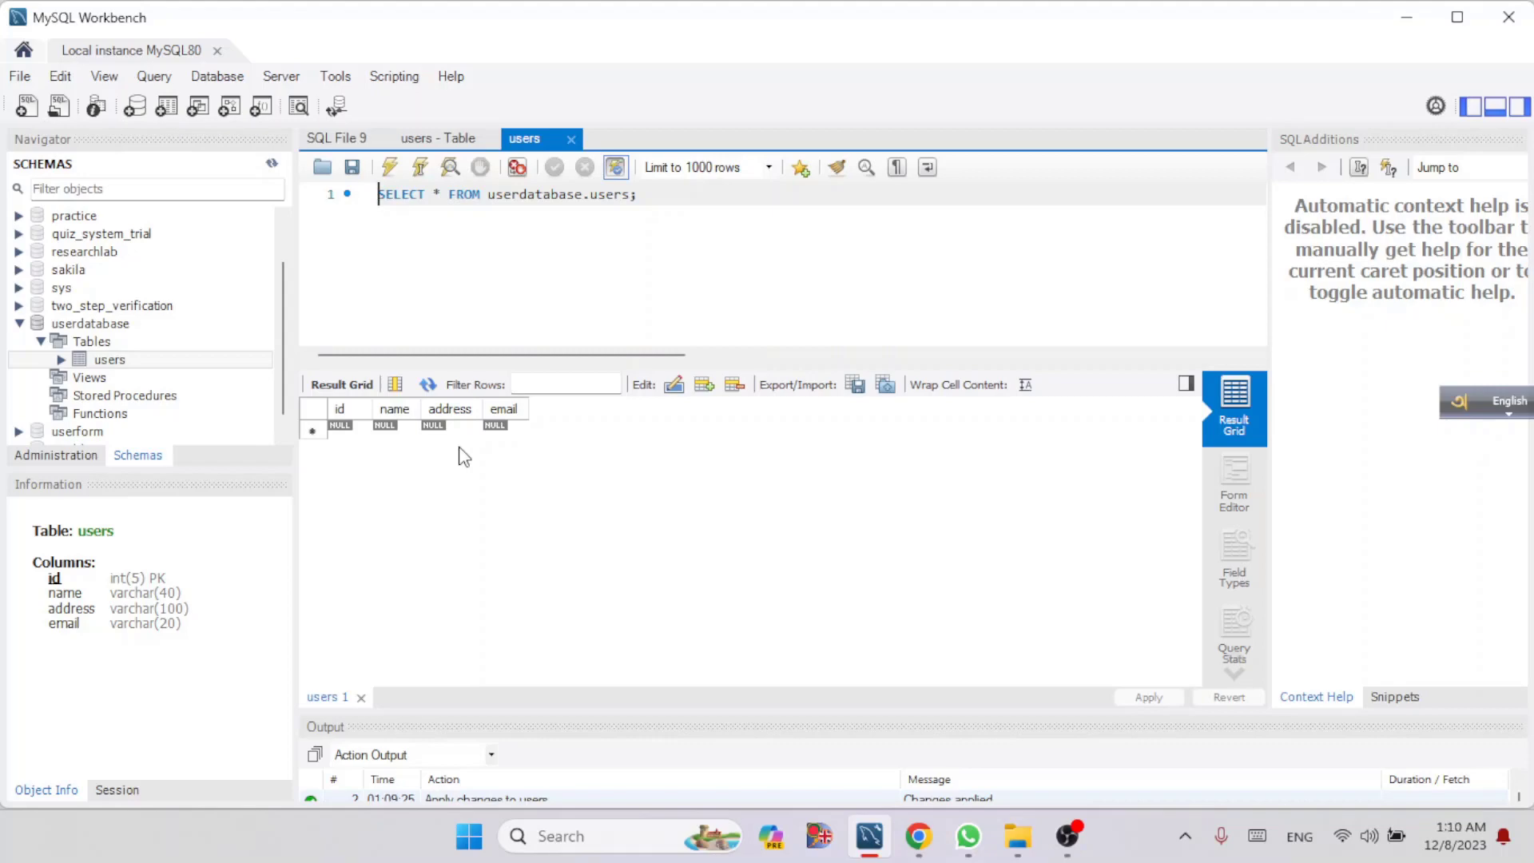
Open a blank new table definition in userdatabase and return to the users table's query results
left_click(93, 343)
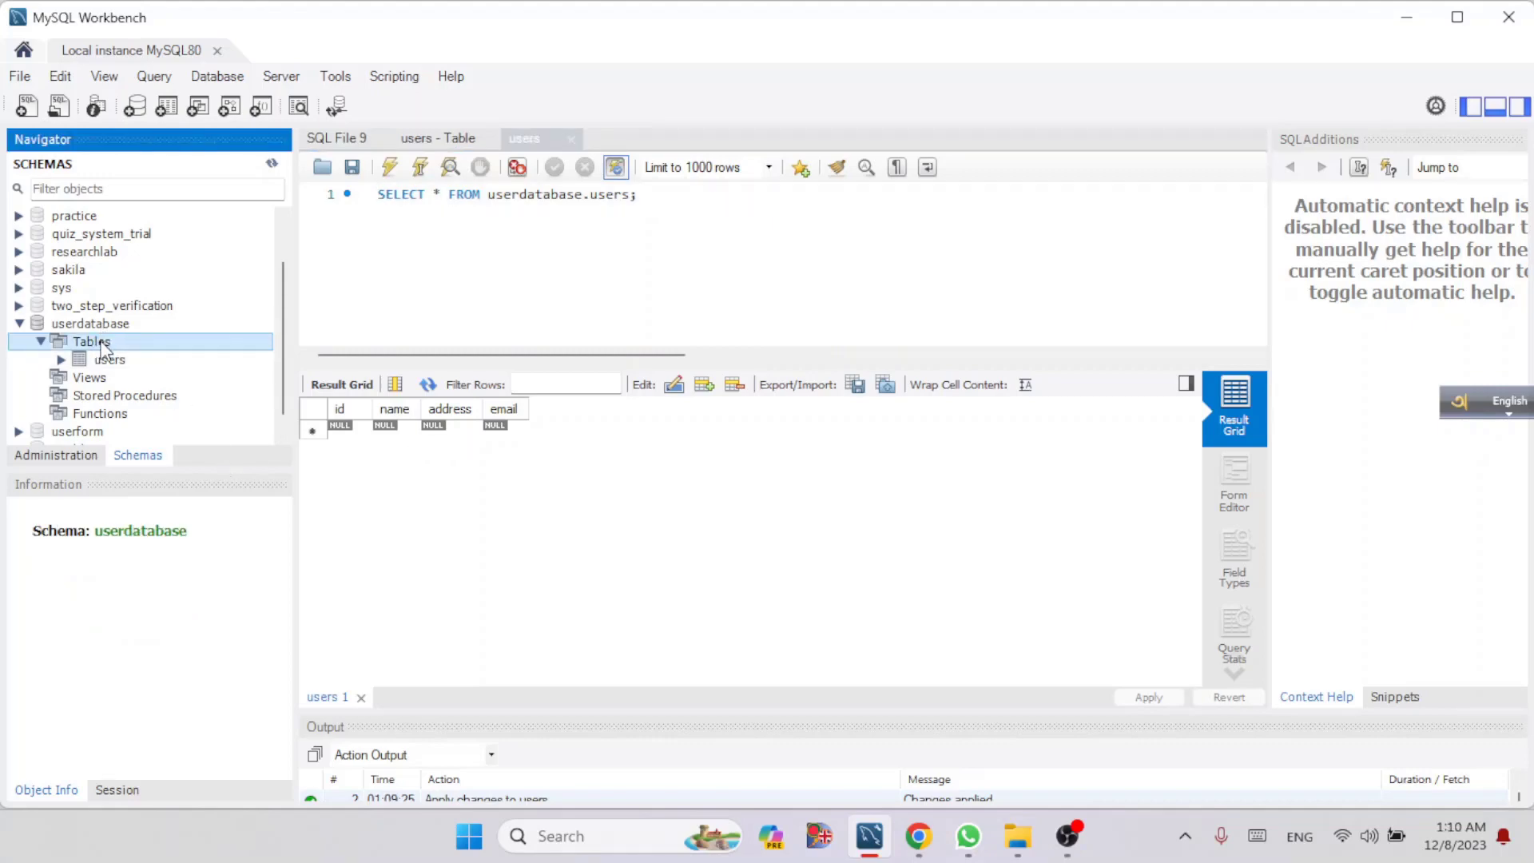
right_click(102, 343)
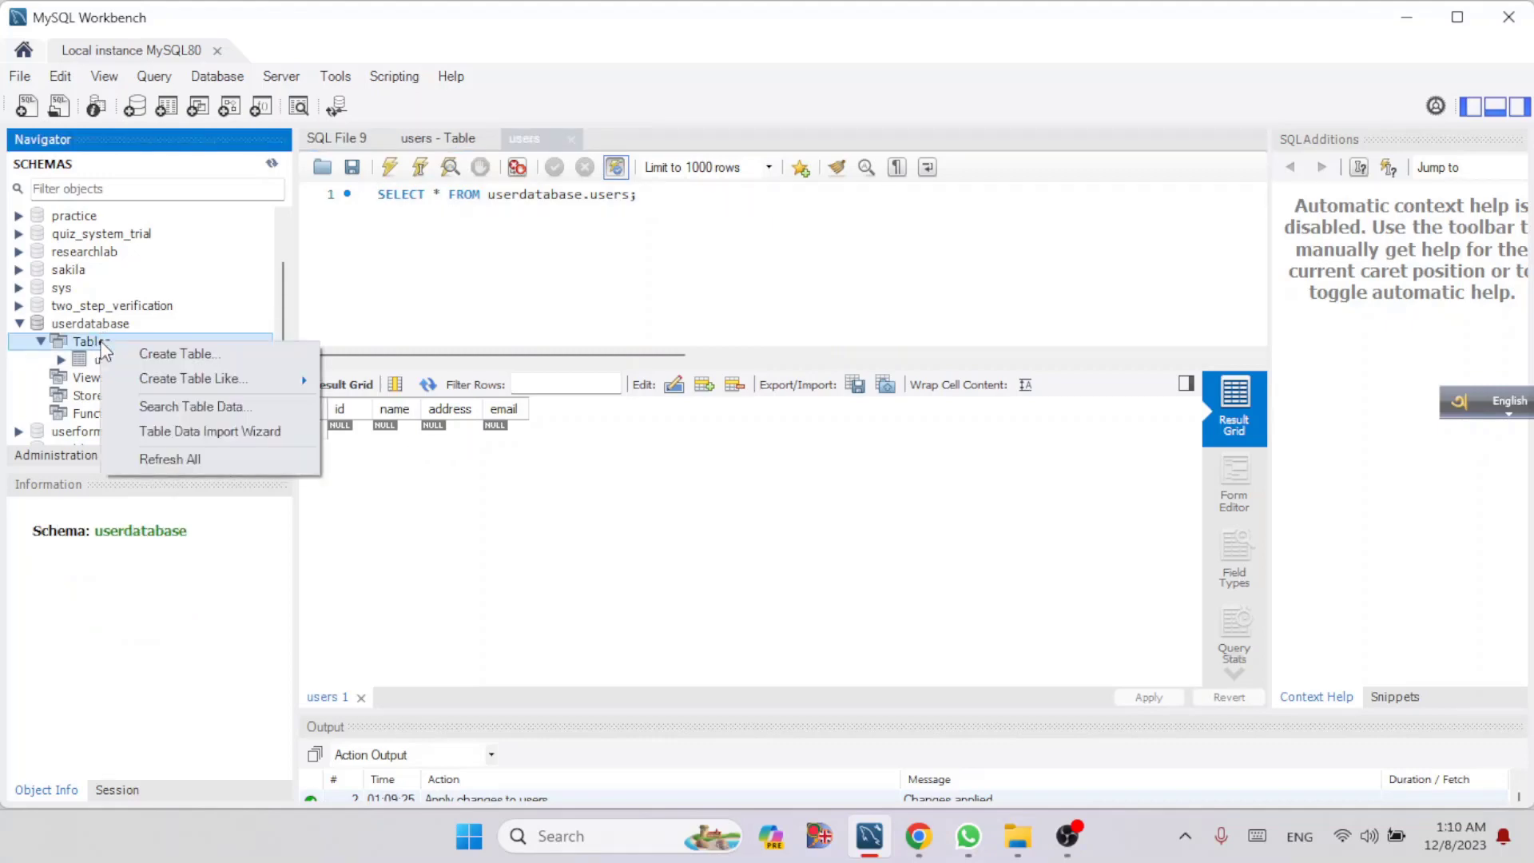
left_click(160, 359)
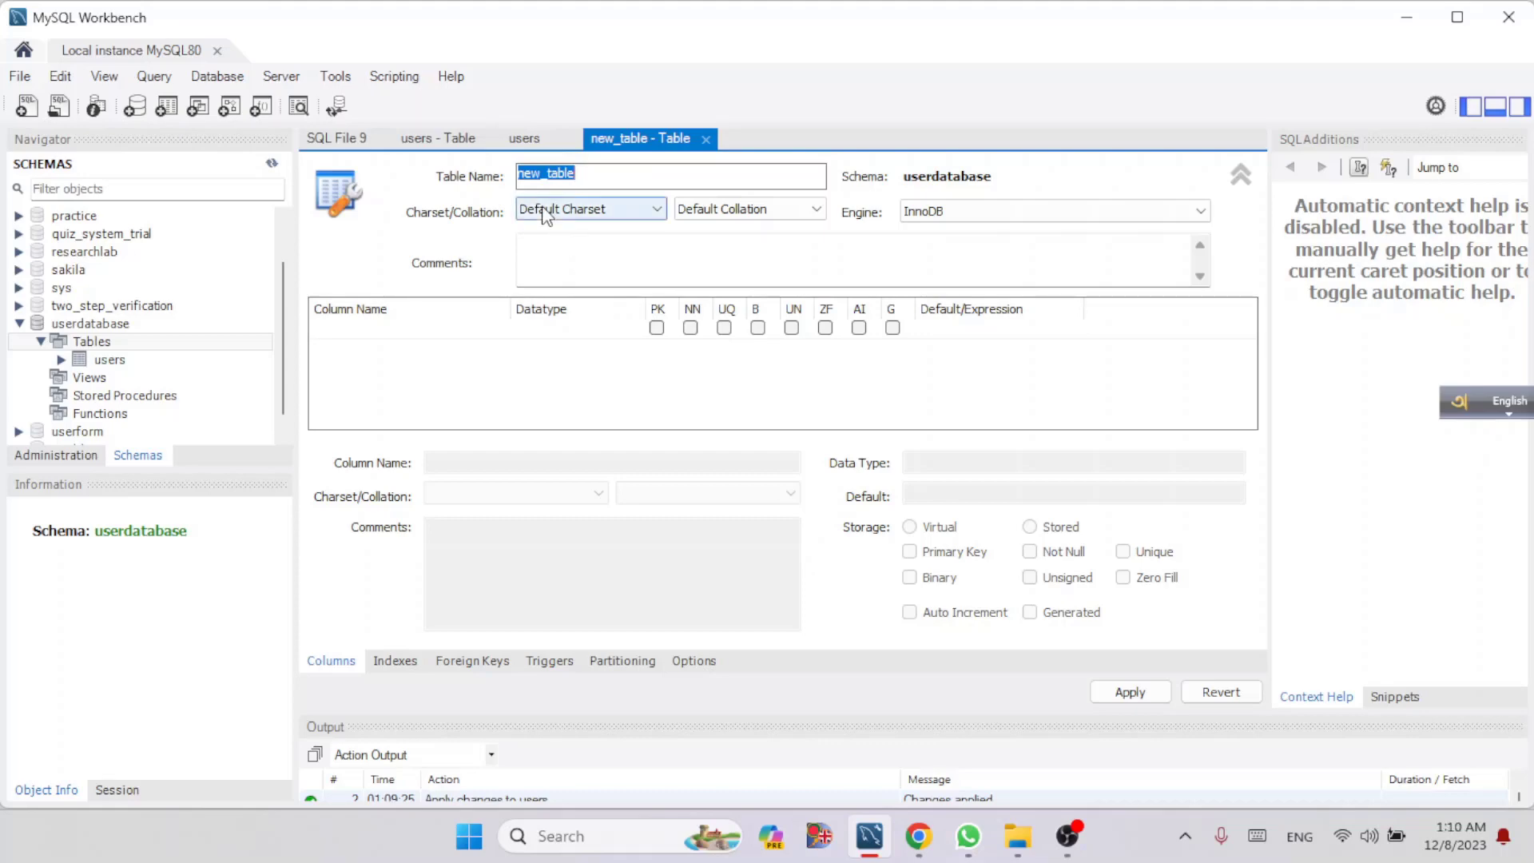
left_click(526, 144)
Open the existing users table's definition for altering
left_click(146, 367)
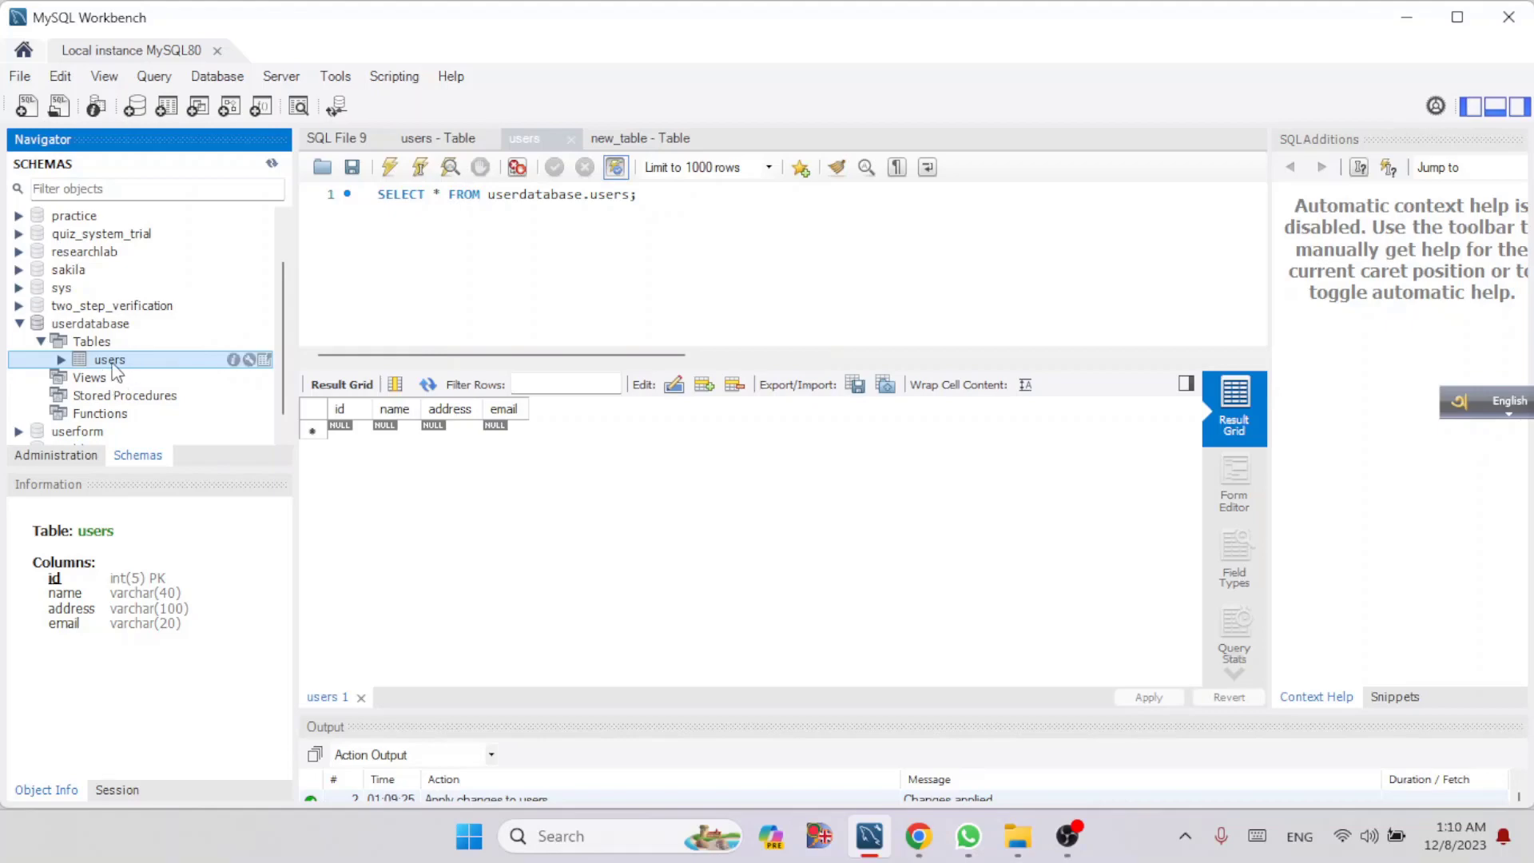
mouse_move(253, 363)
left_click(250, 361)
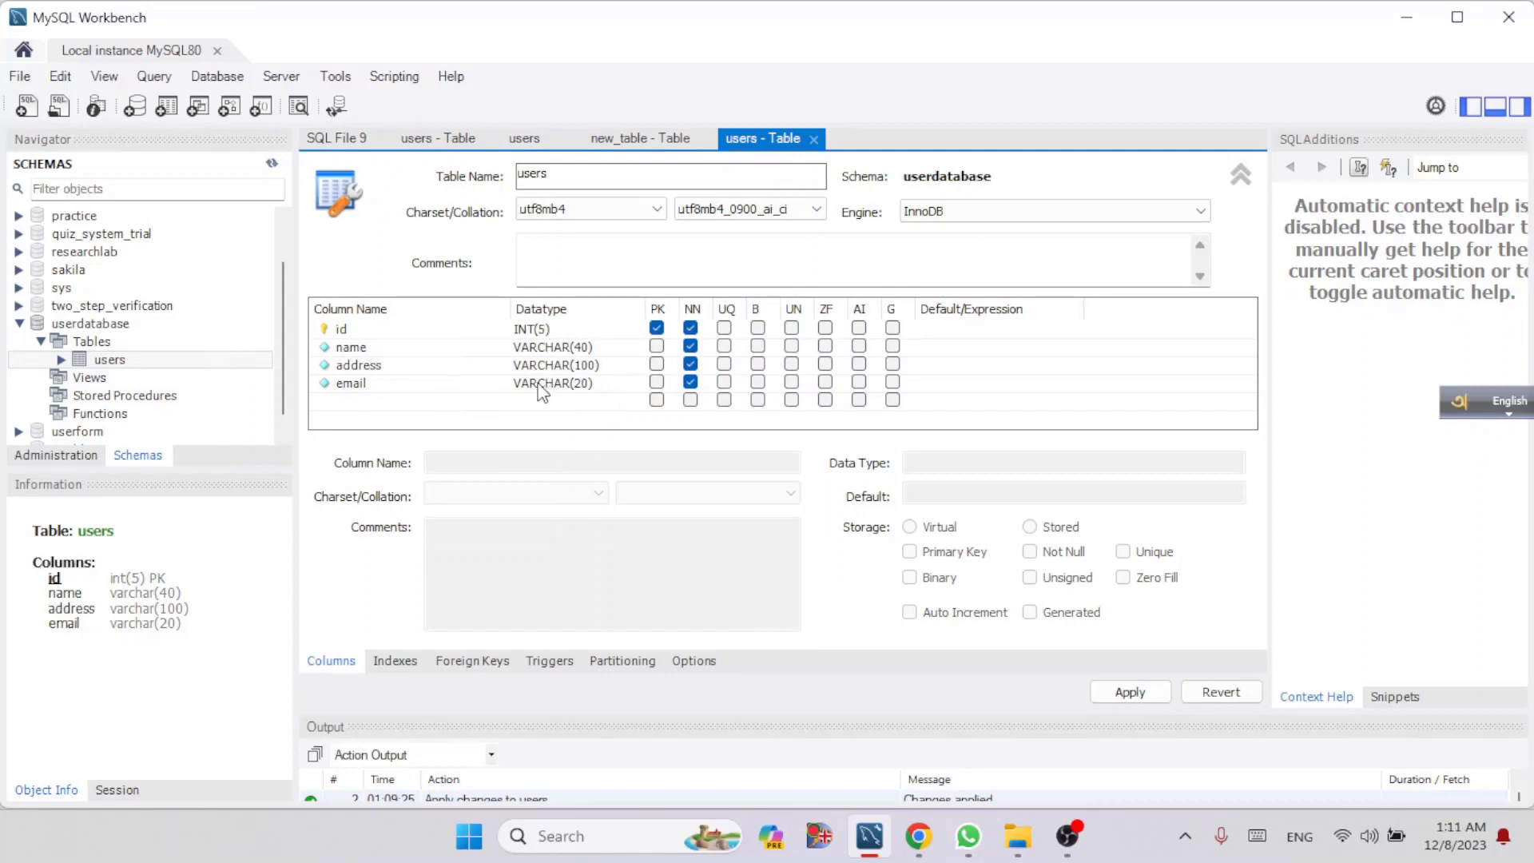
left_click(509, 383)
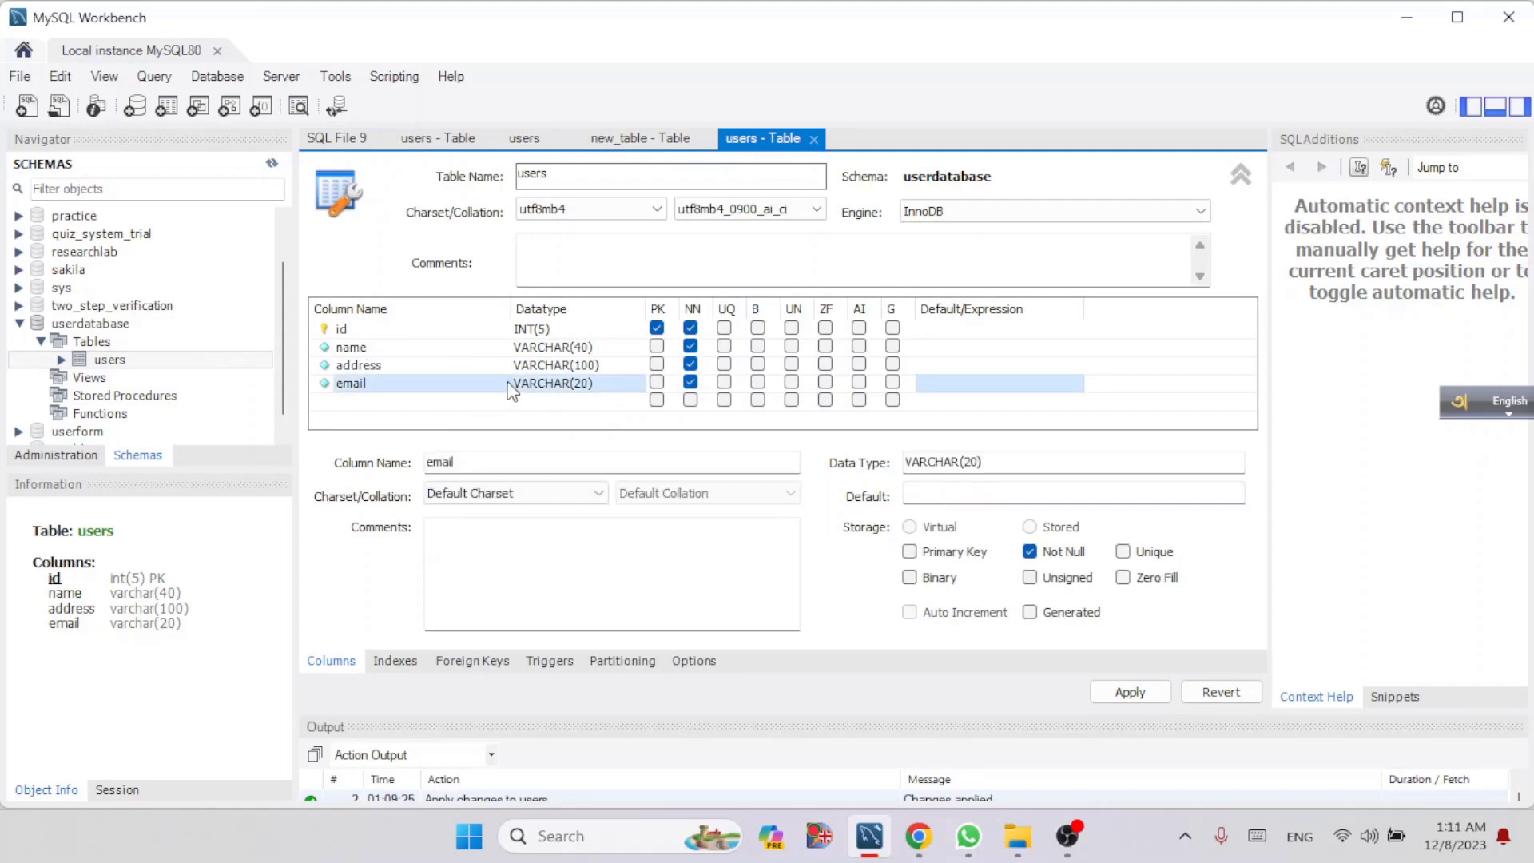
left_click(397, 385)
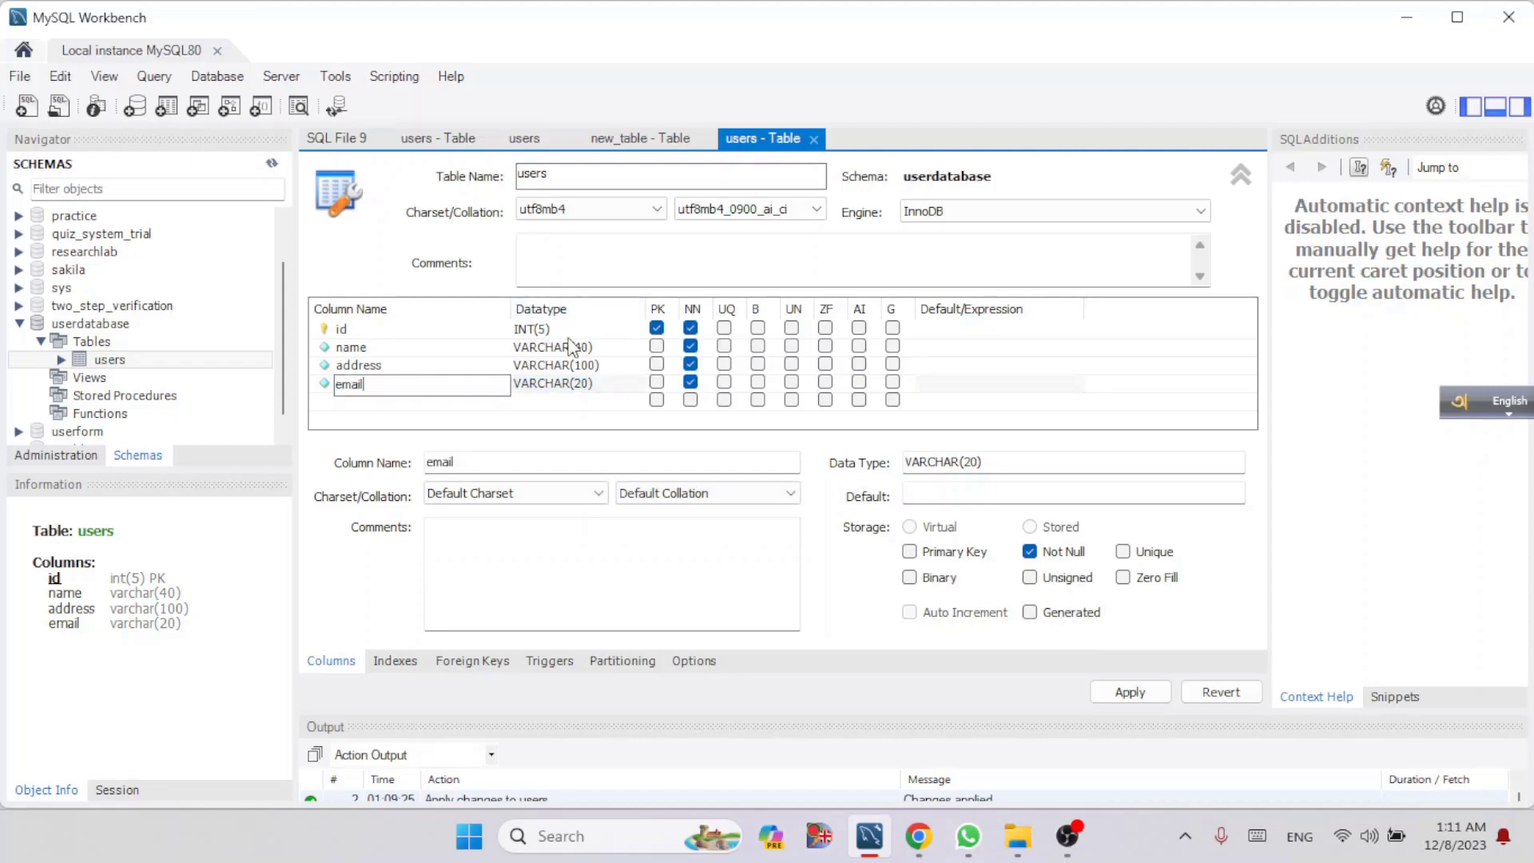
left_click(572, 388)
left_click(381, 388)
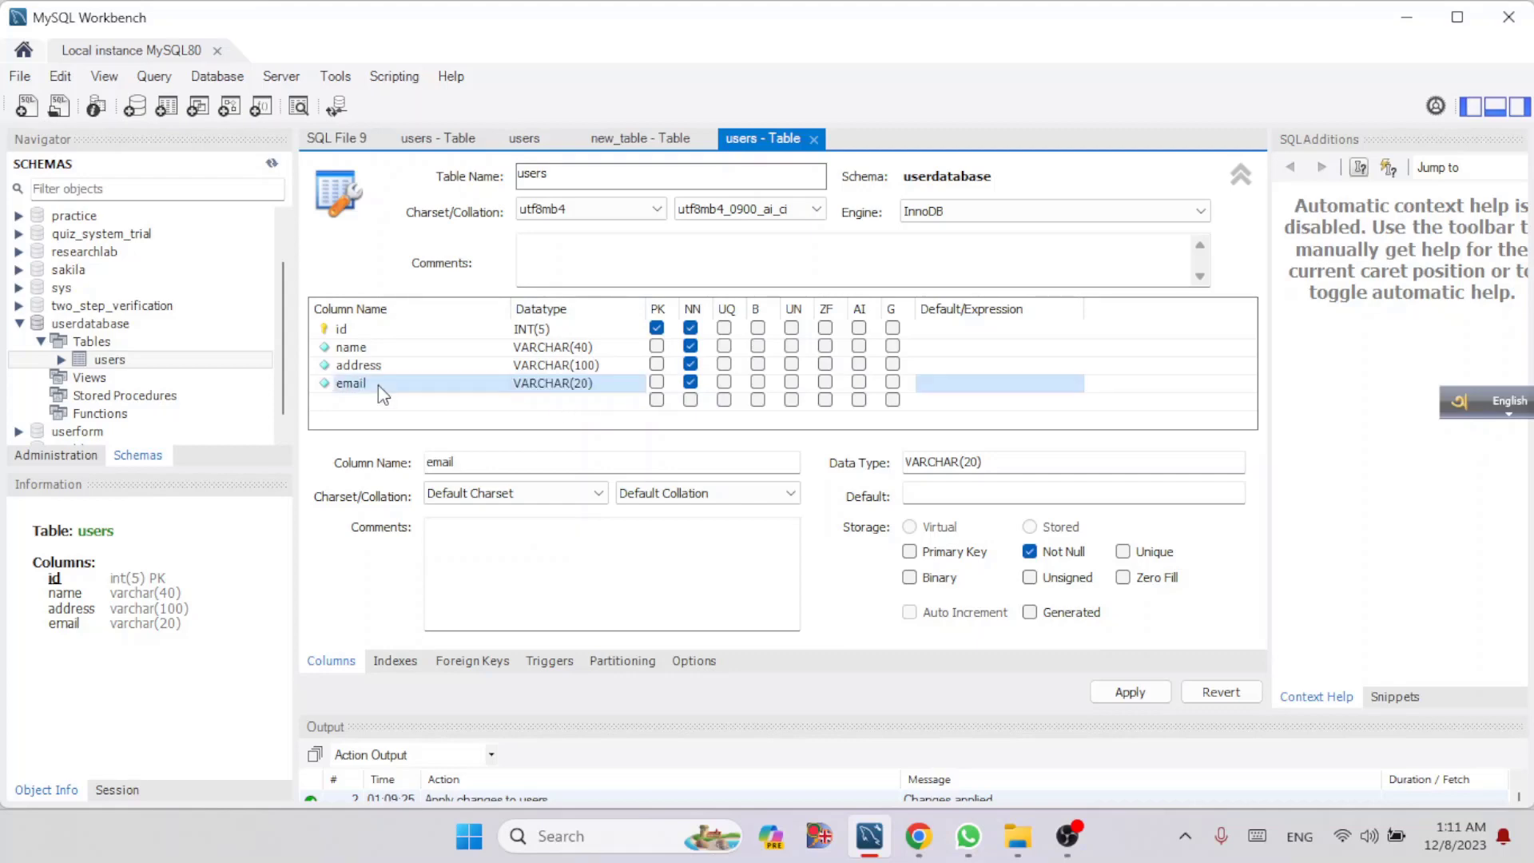
left_click(528, 402)
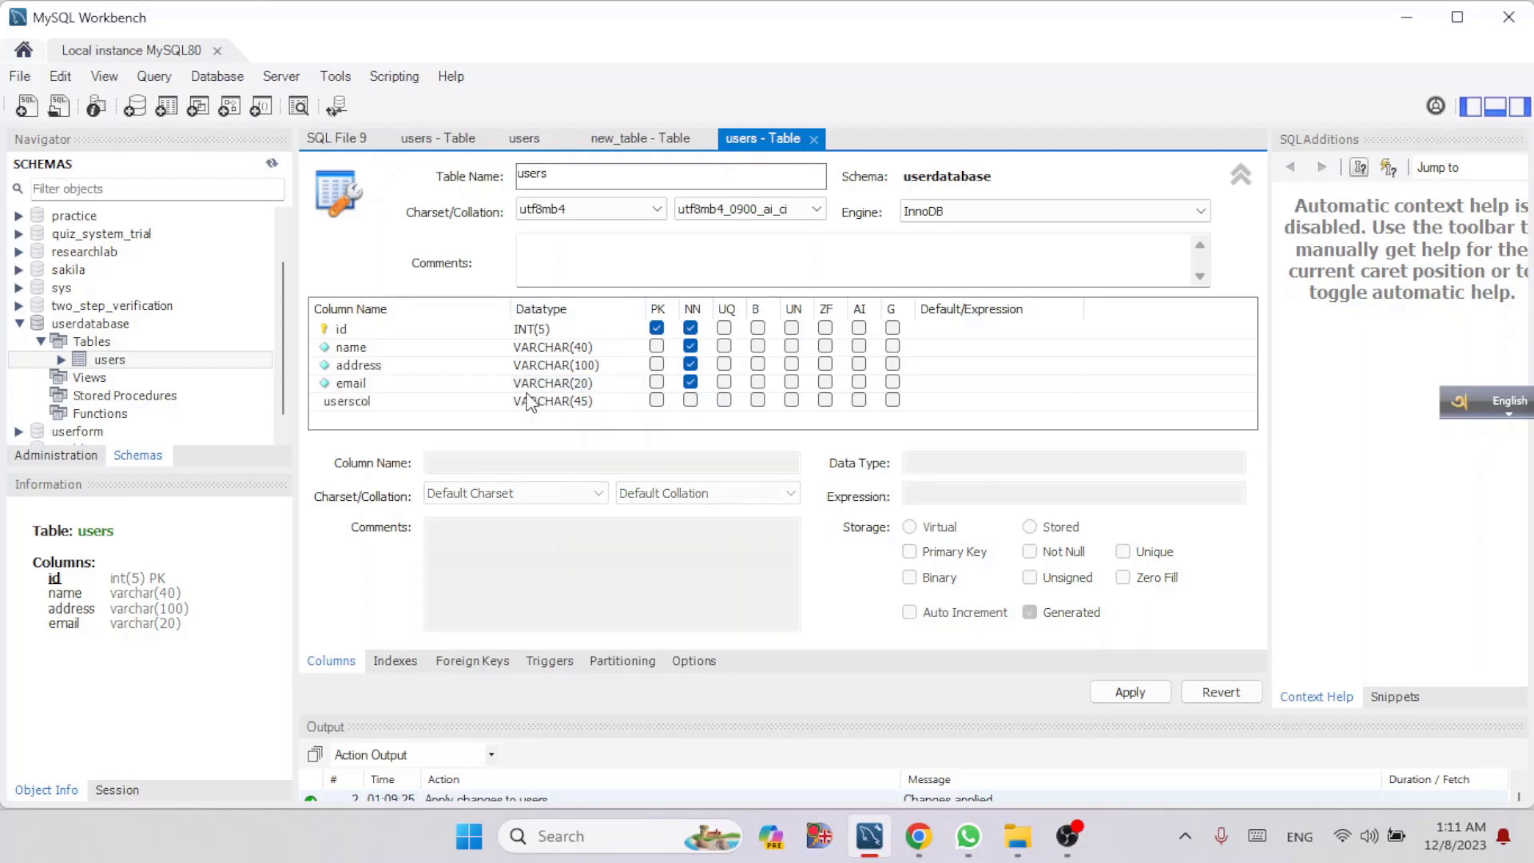
left_click(442, 400)
left_click(518, 418)
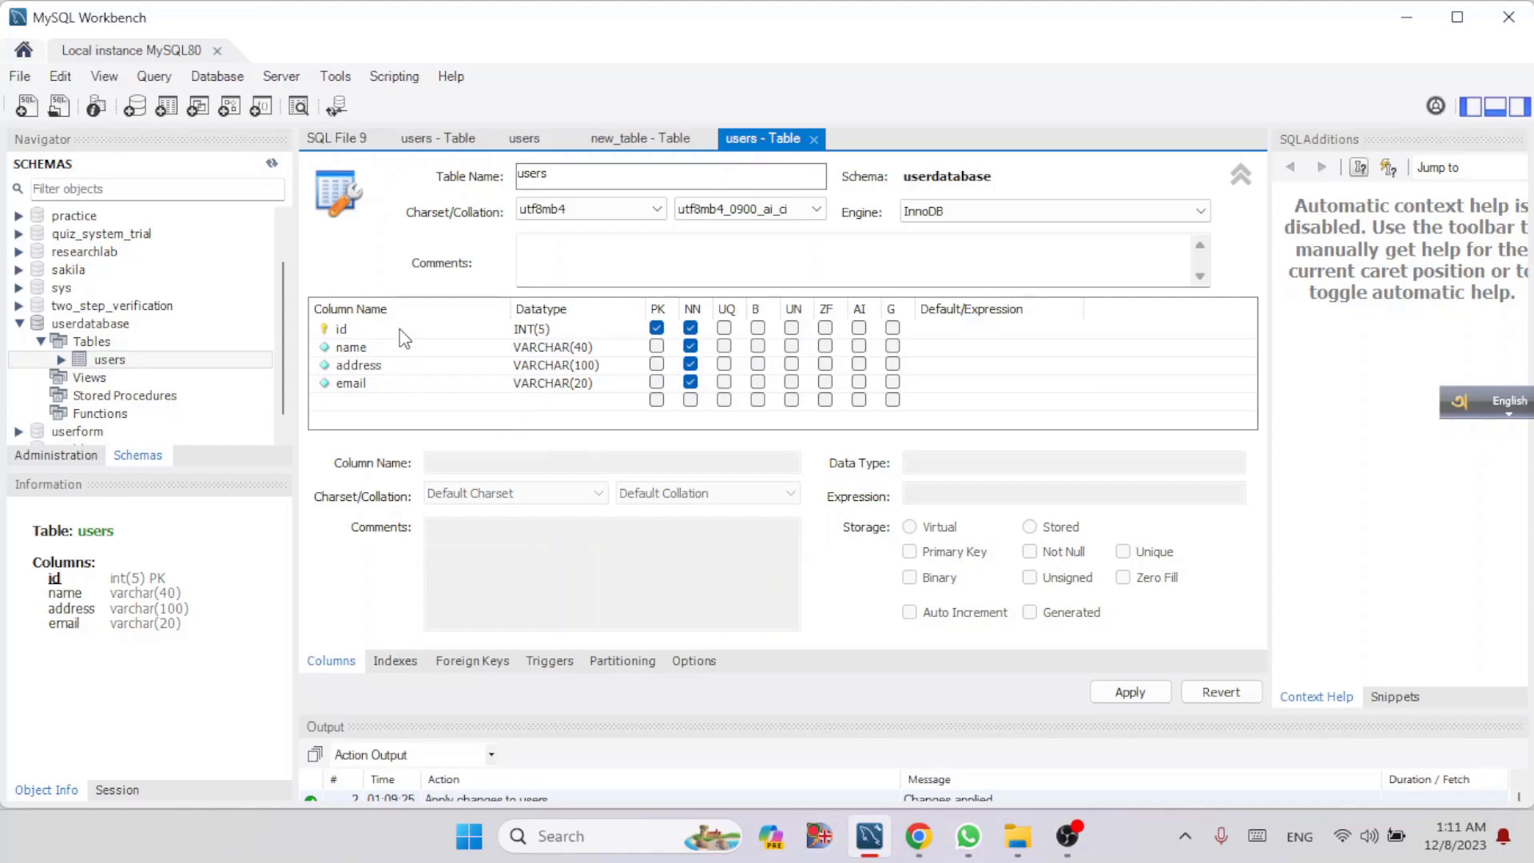